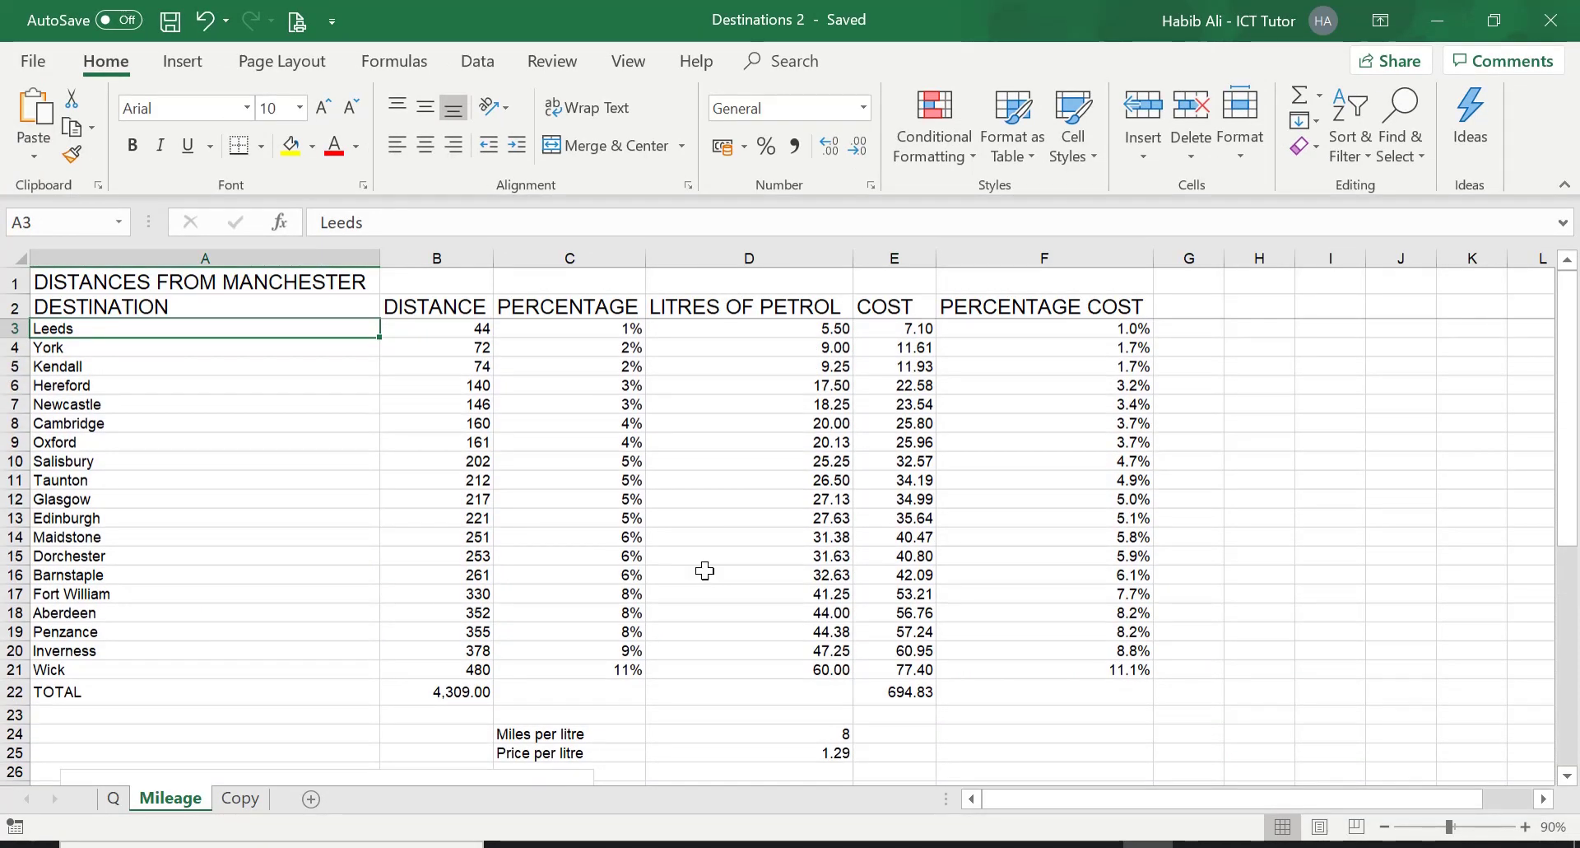
# - Check the task on the Q sheet, and change the title of the distance chart on the Mileage sheet to DESTINATION DISTANCE
pyautogui.scroll(-3, 705, 573)
pyautogui.scroll(-3, 712, 575)
pyautogui.scroll(-1, 715, 576)
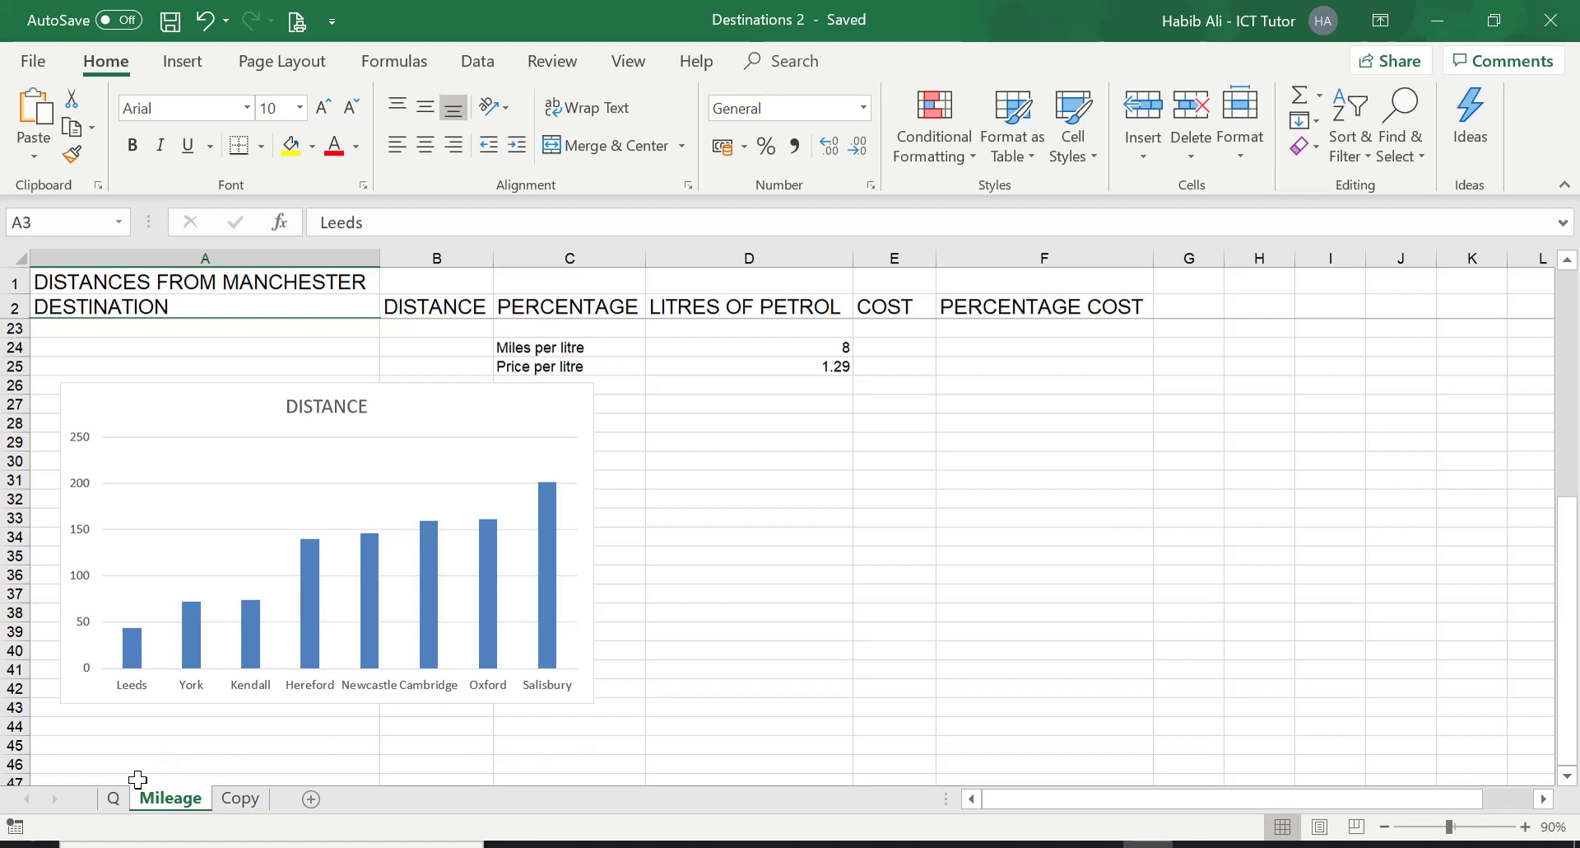
pyautogui.click(113, 797)
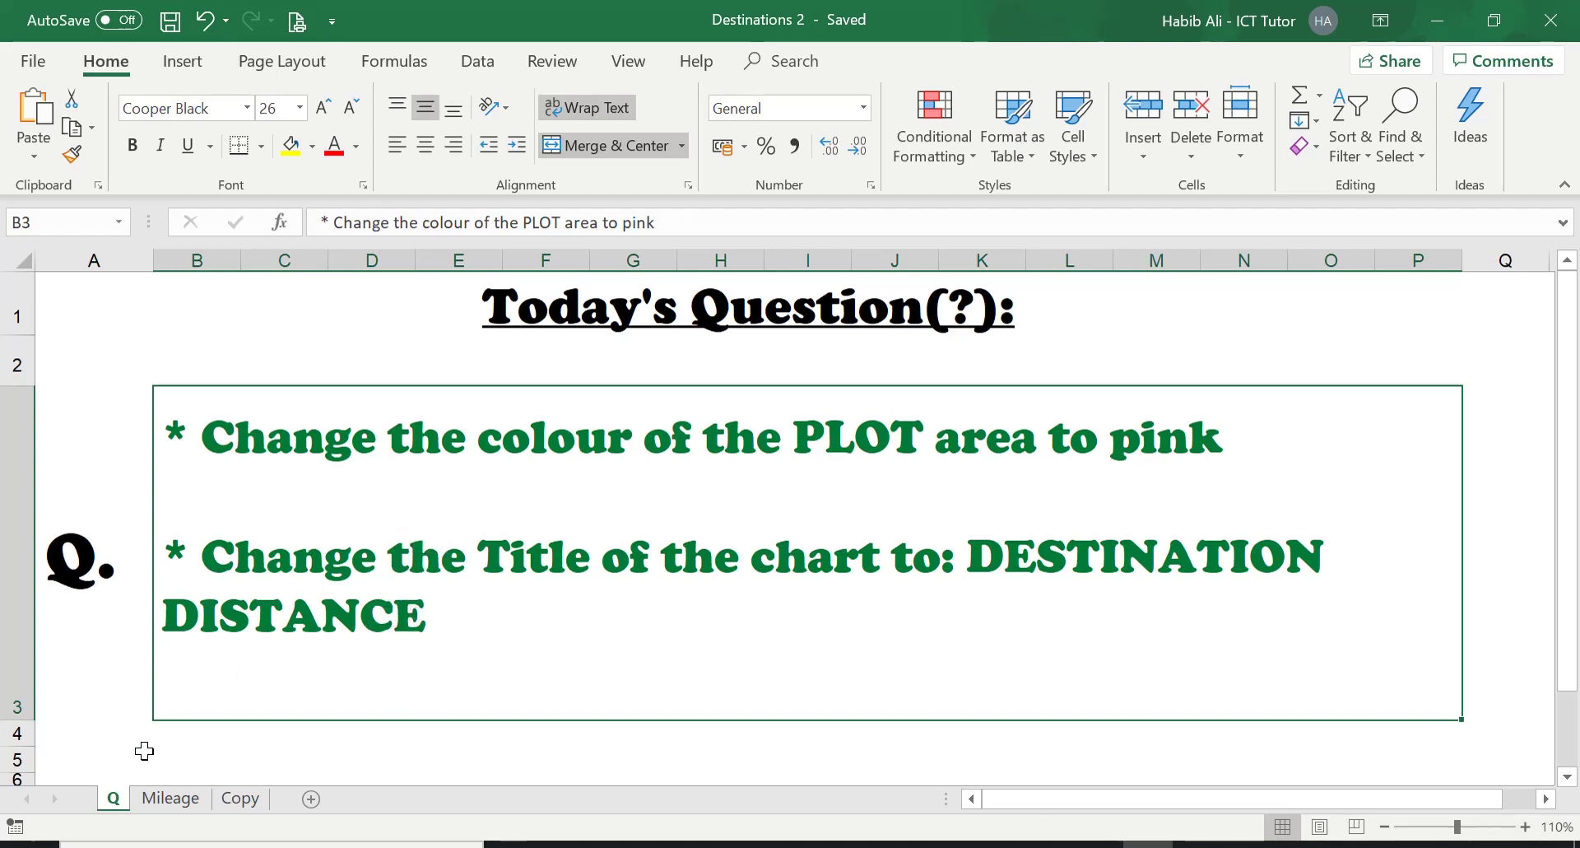
pyautogui.click(173, 798)
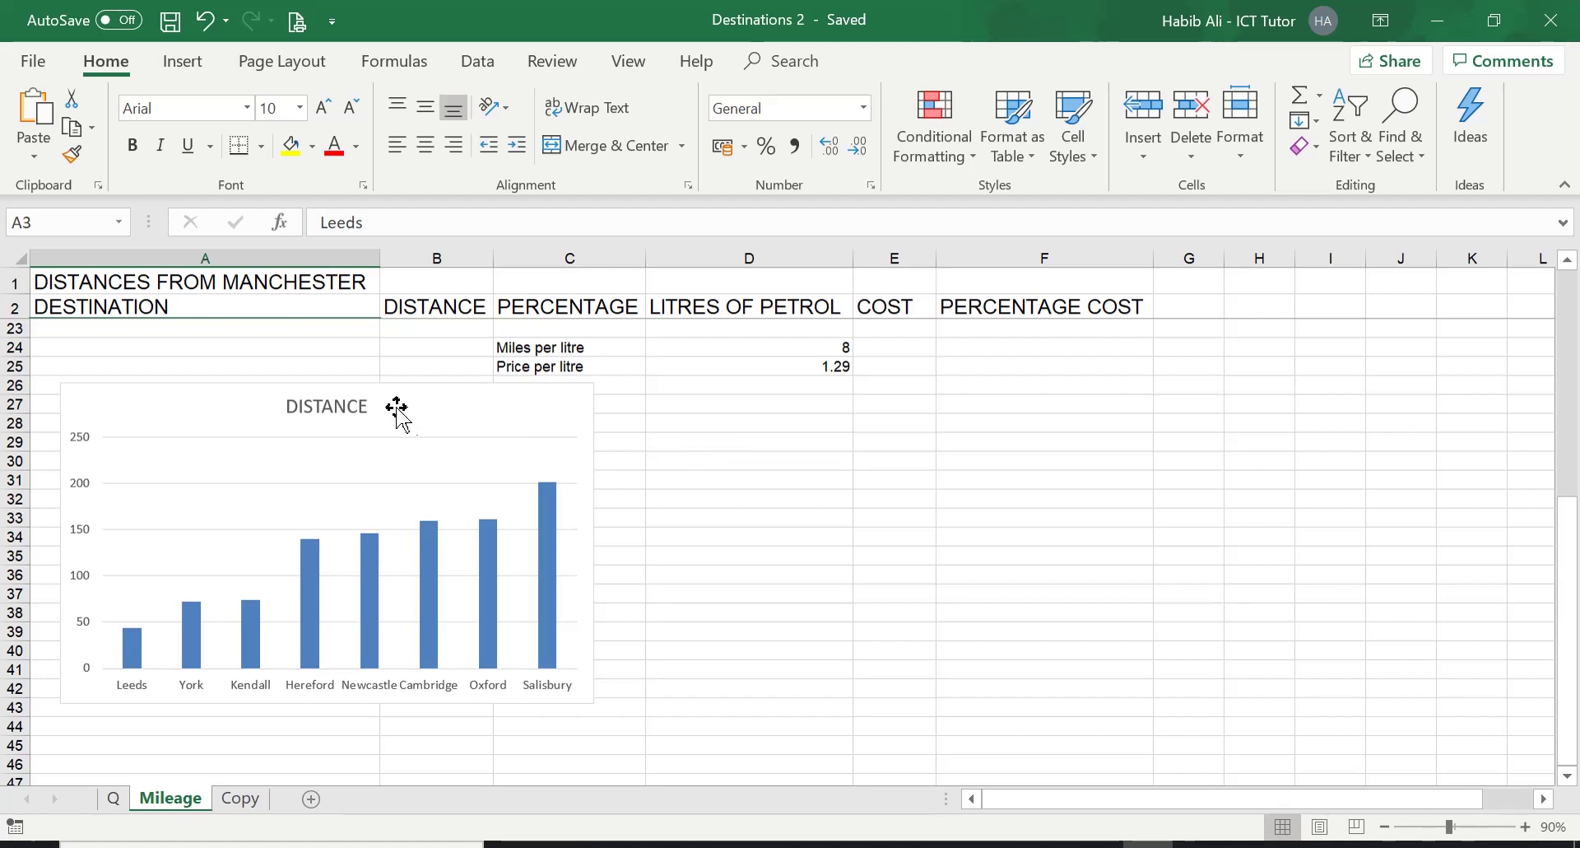
pyautogui.click(337, 405)
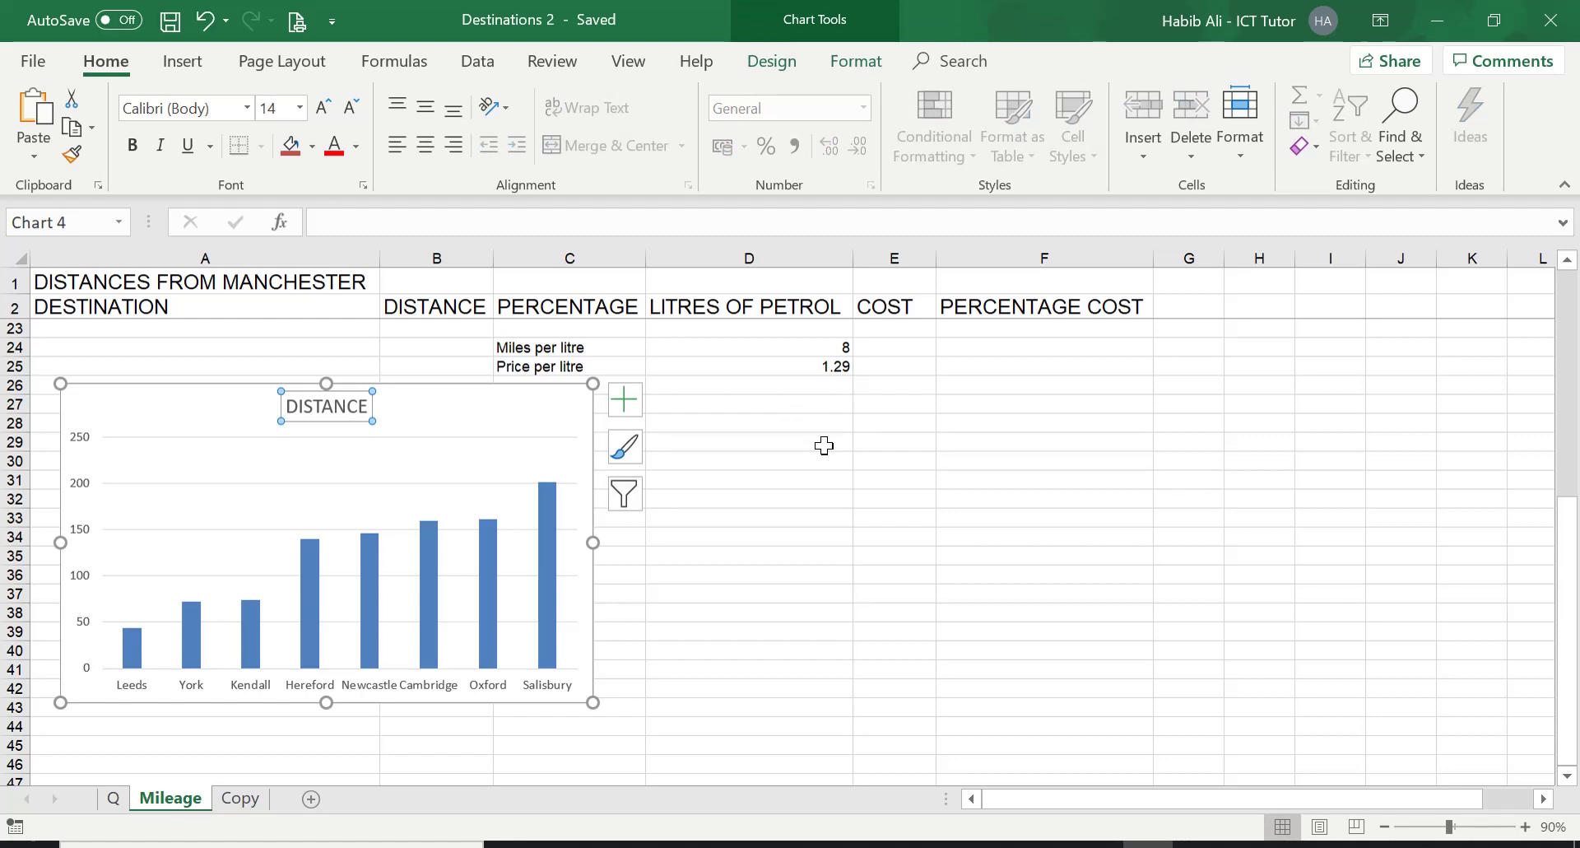
pyautogui.write('DESTIN')
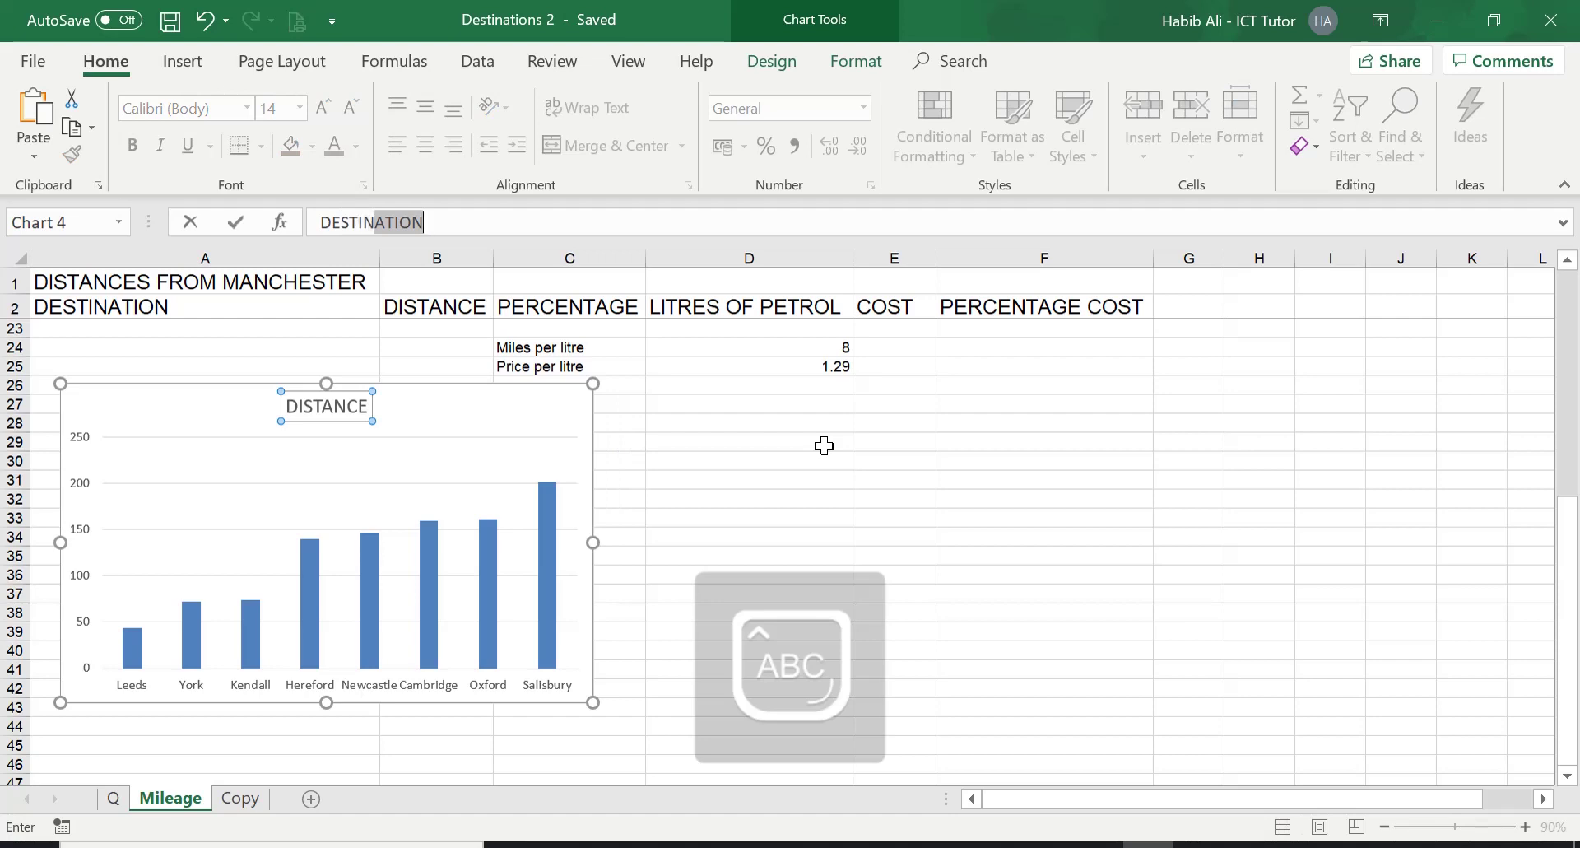
pyautogui.write('ATION')
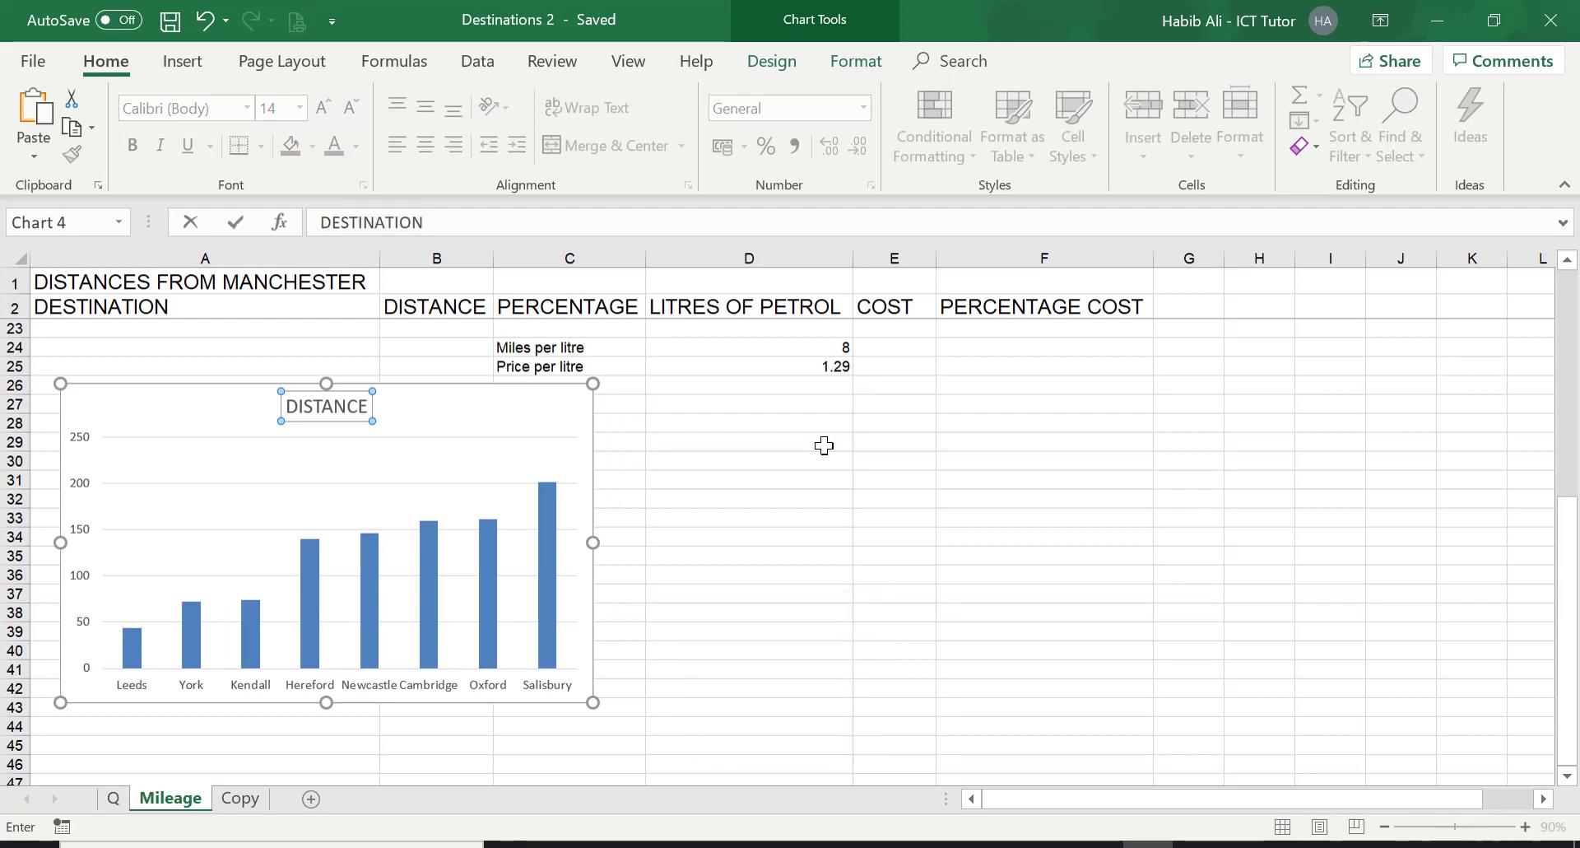
pyautogui.write(' DISTAN')
pyautogui.write('CE')
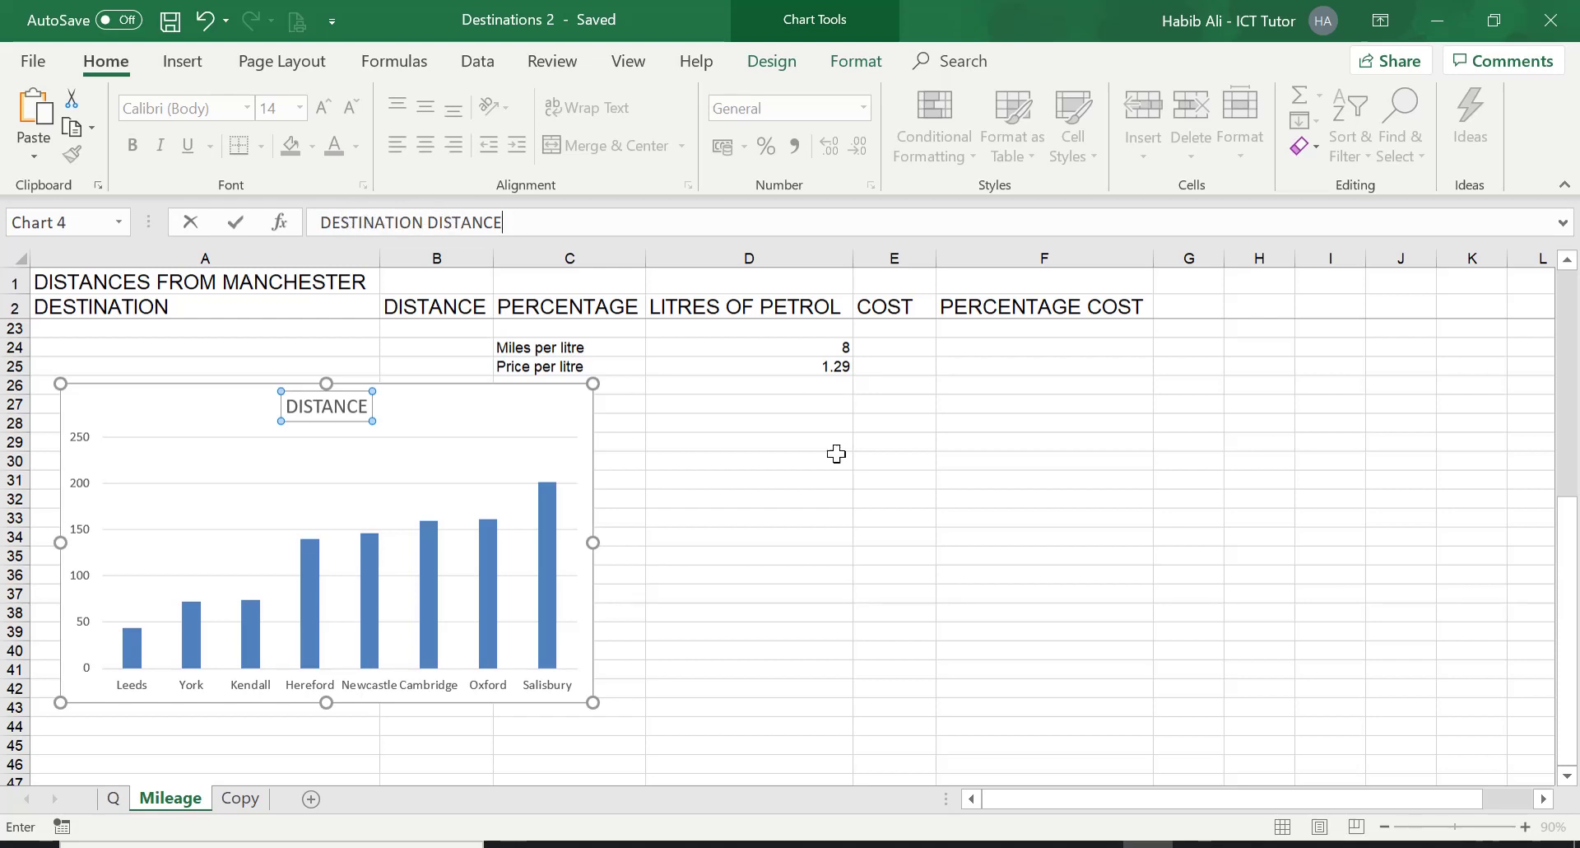
pyautogui.press('Return')
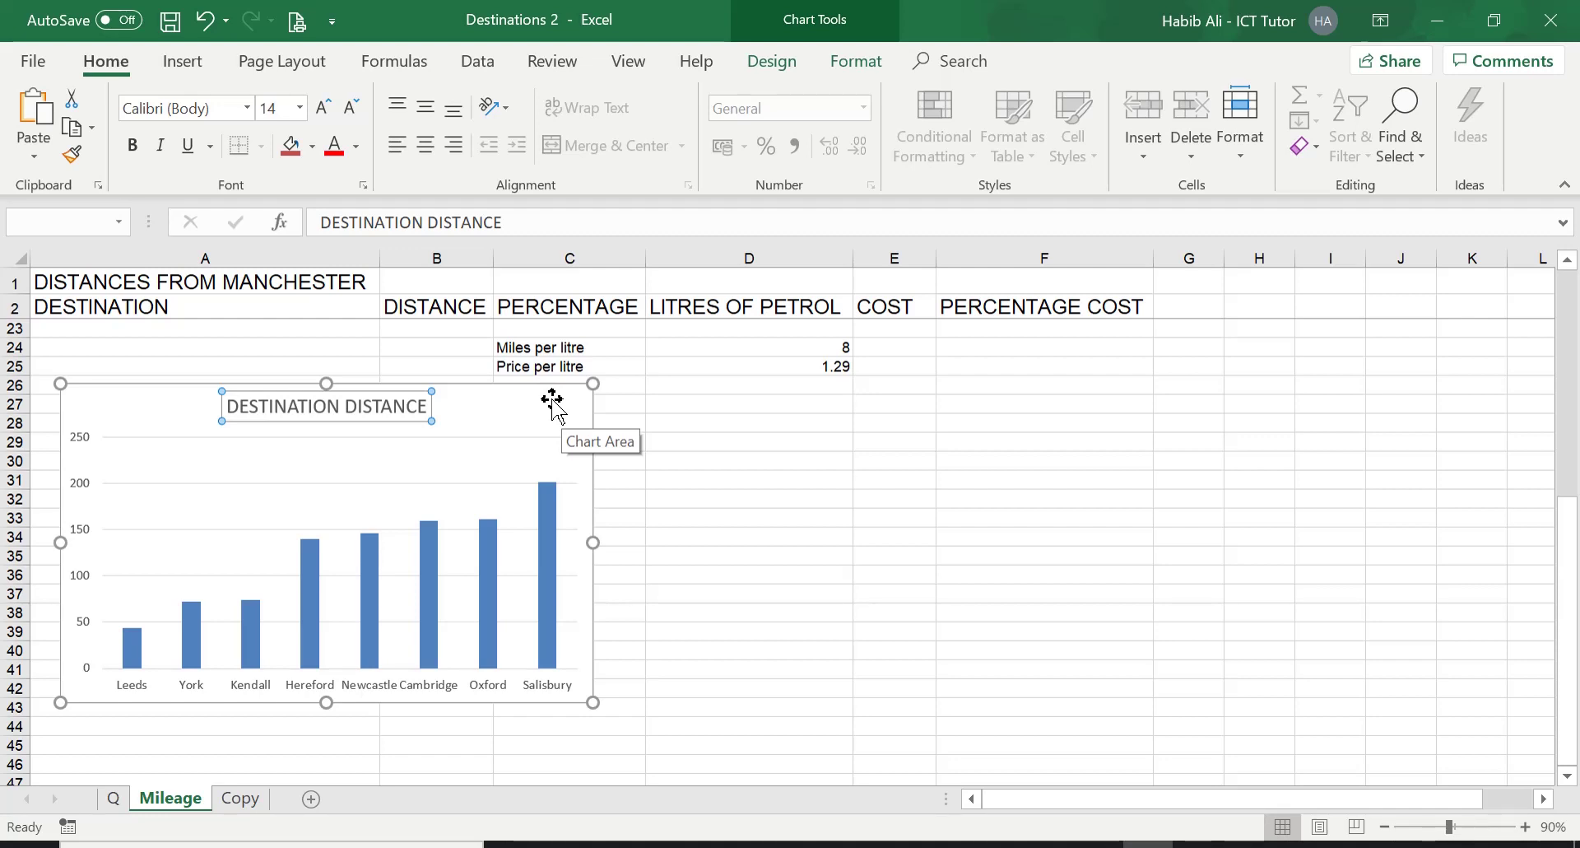
pyautogui.click(562, 403)
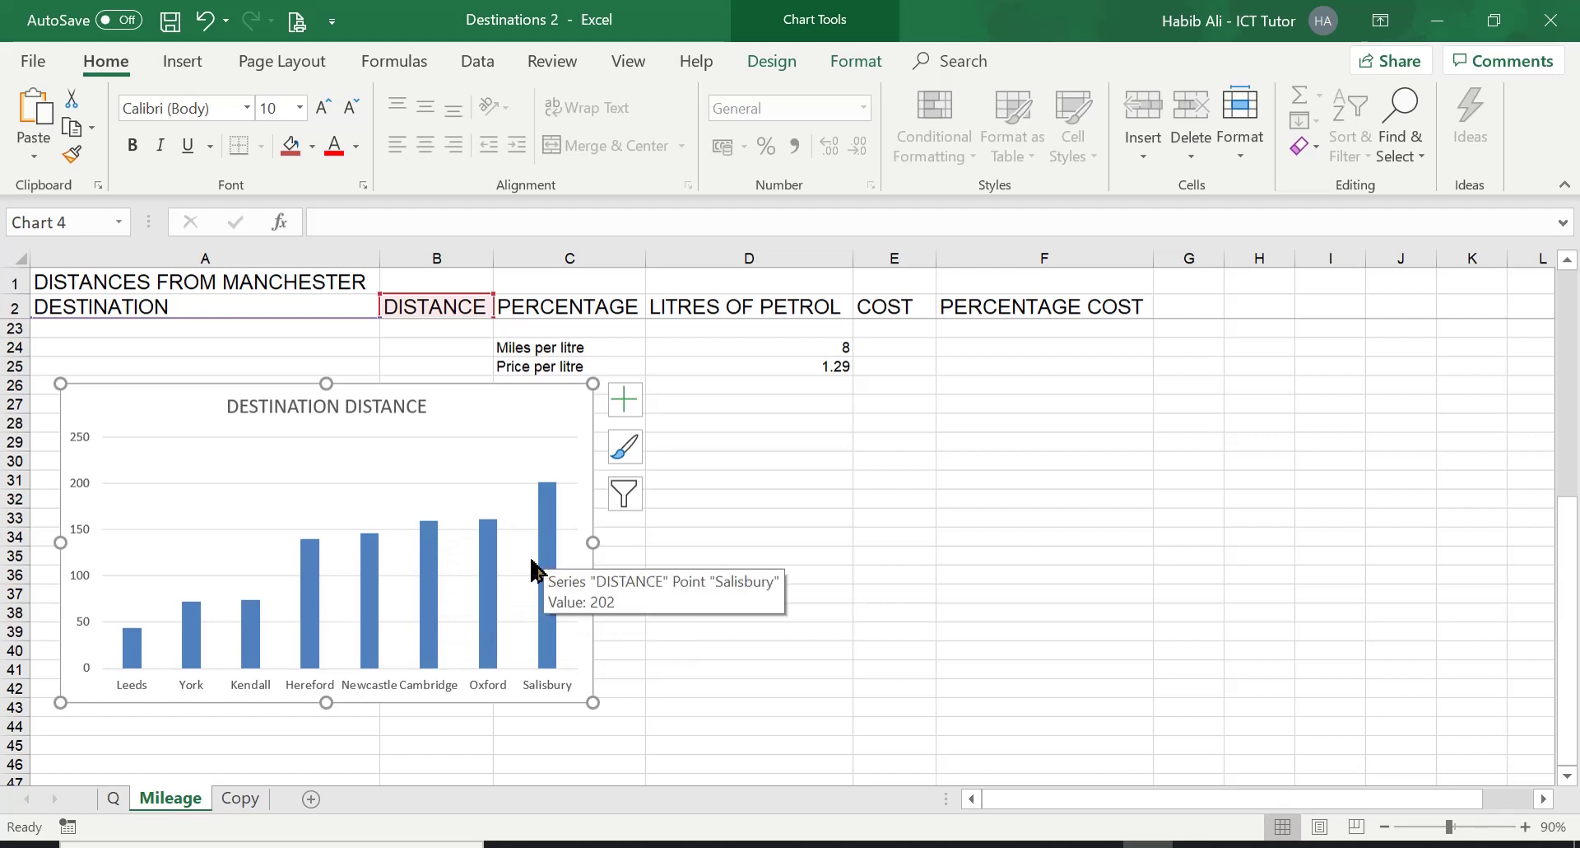
pyautogui.click(449, 516)
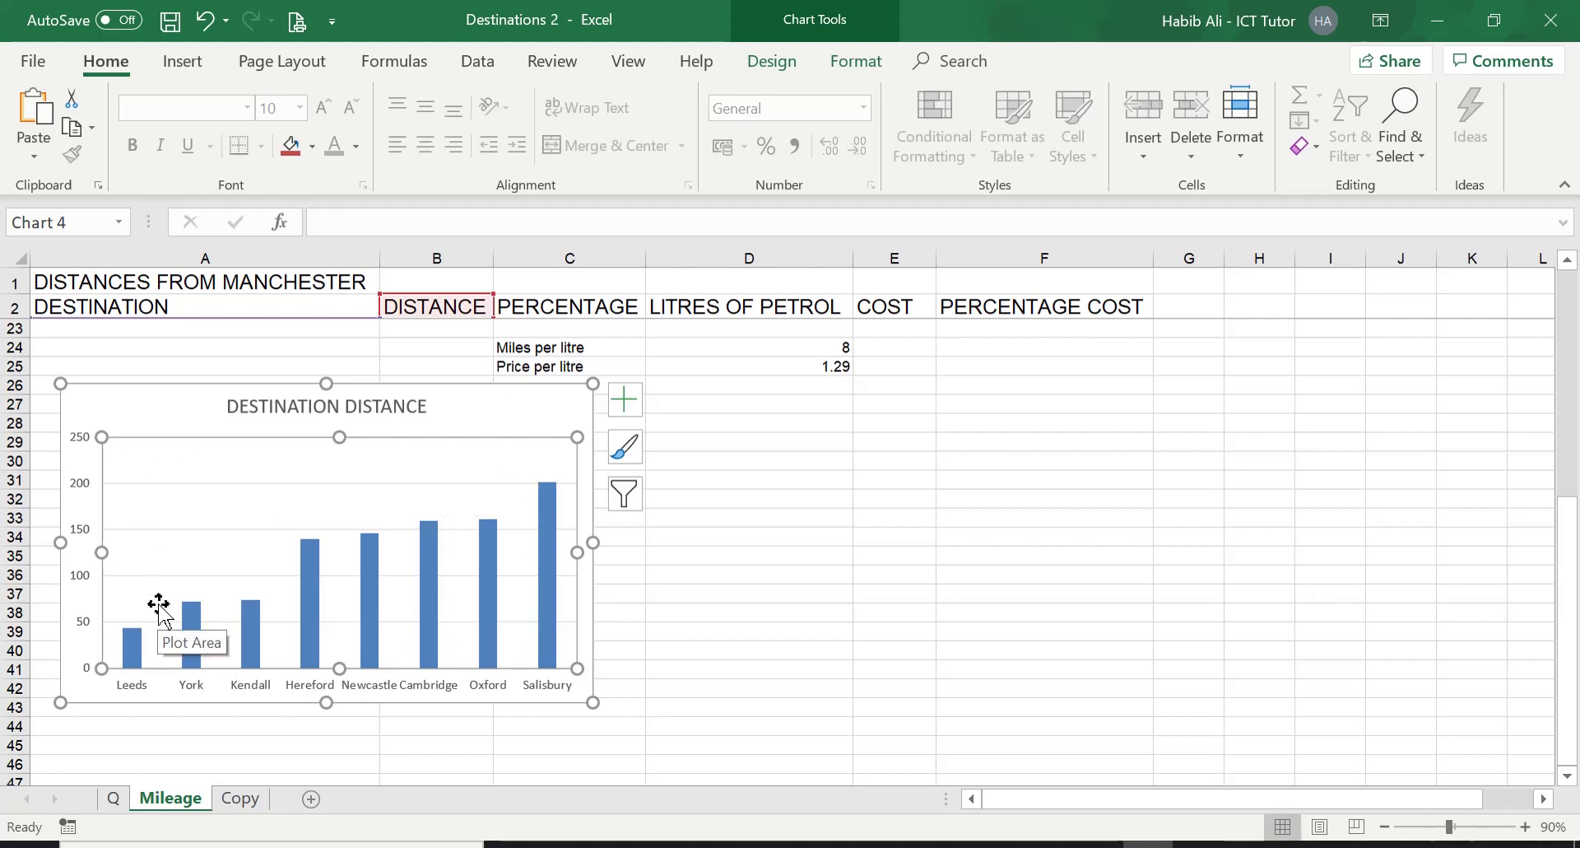
pyautogui.click(750, 535)
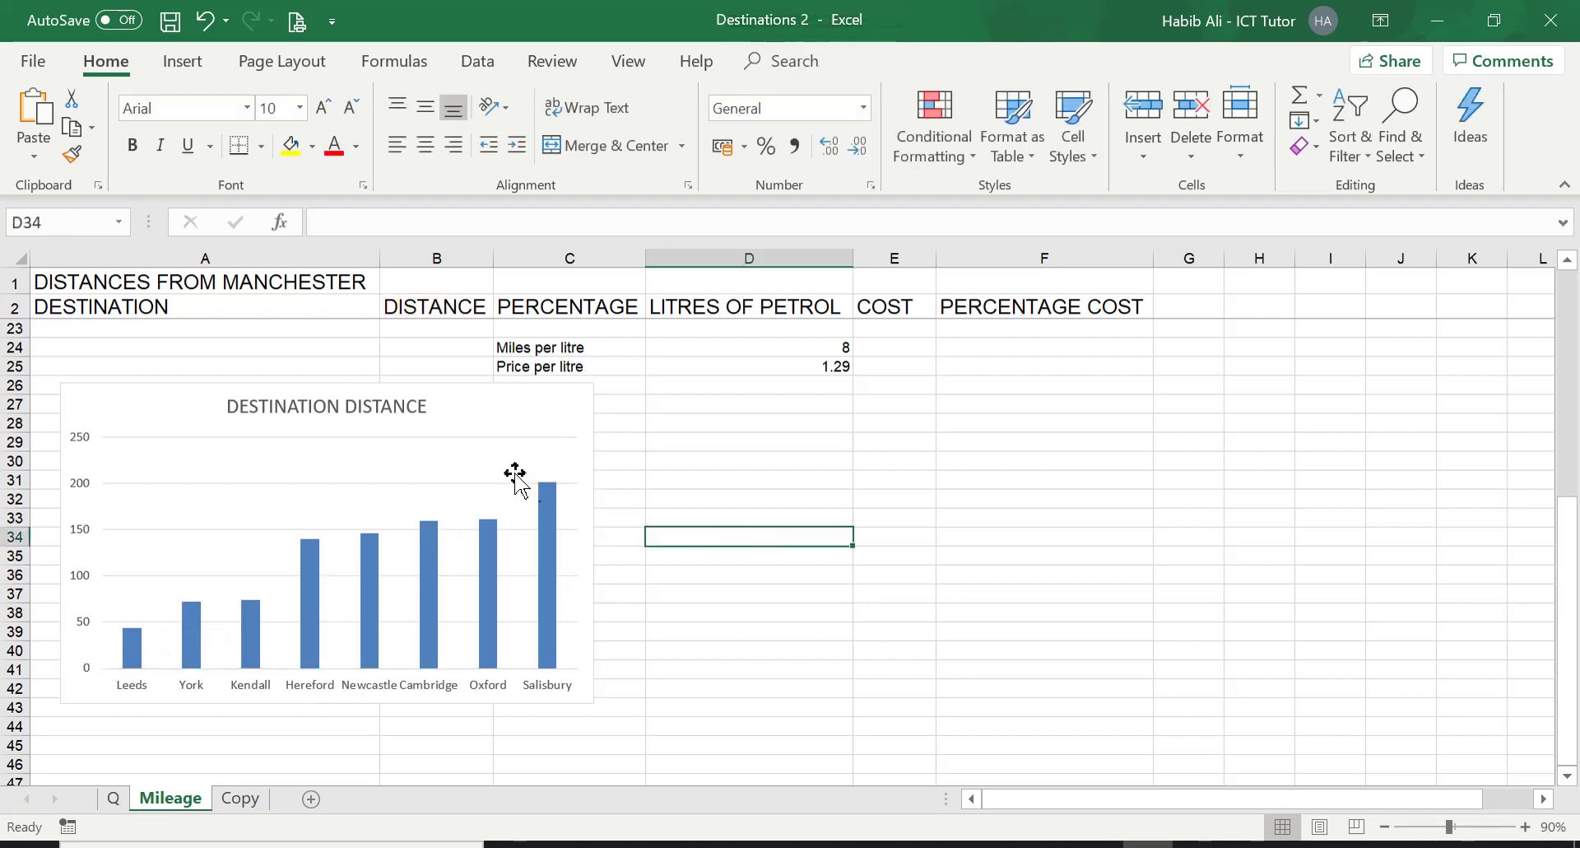
pyautogui.click(483, 465)
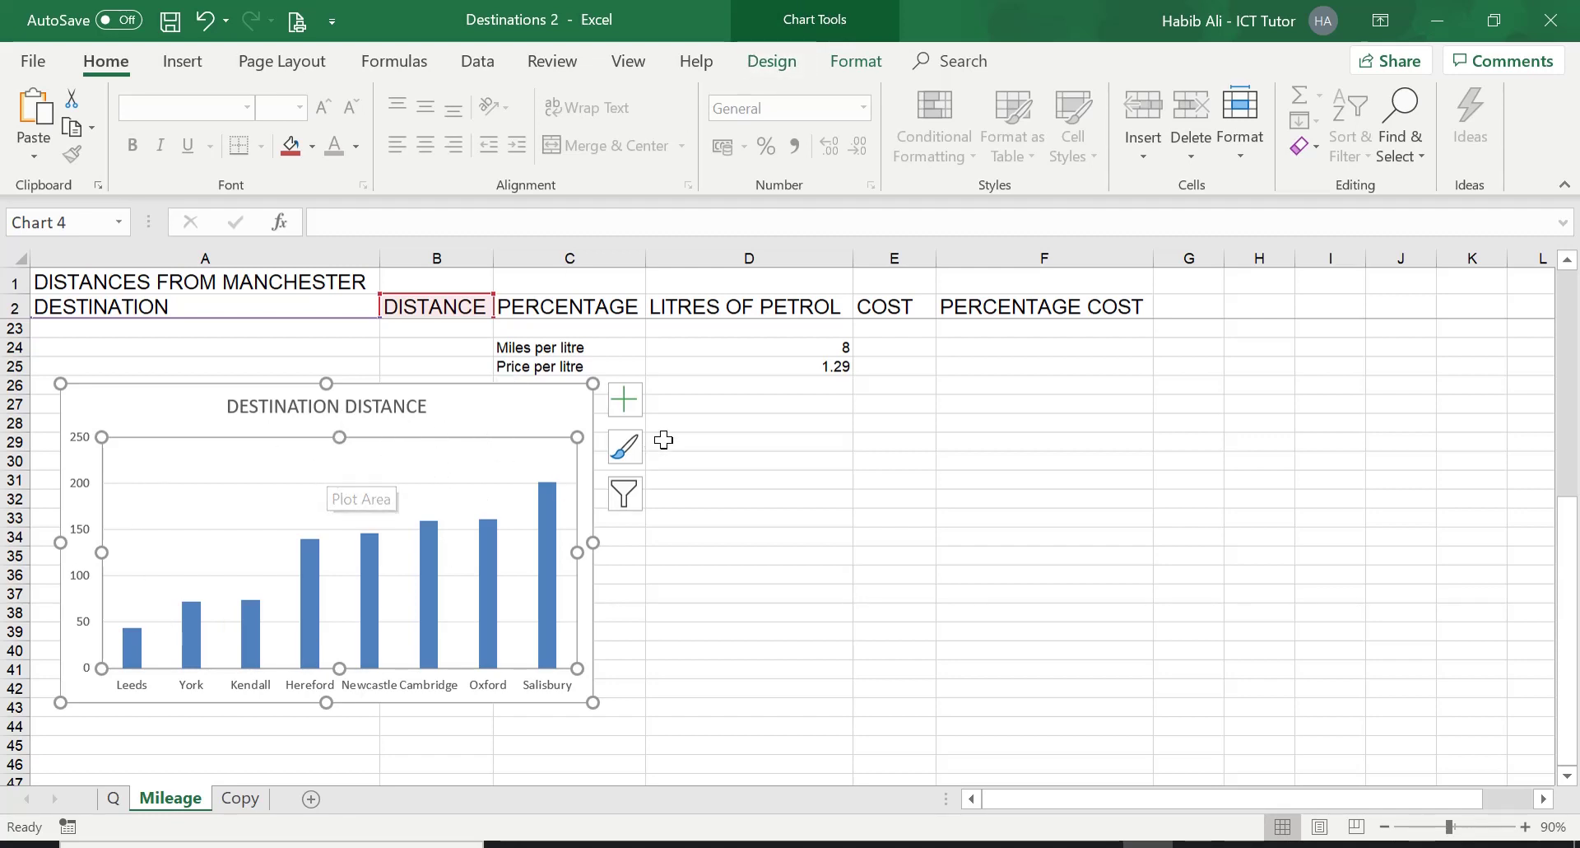
pyautogui.click(754, 364)
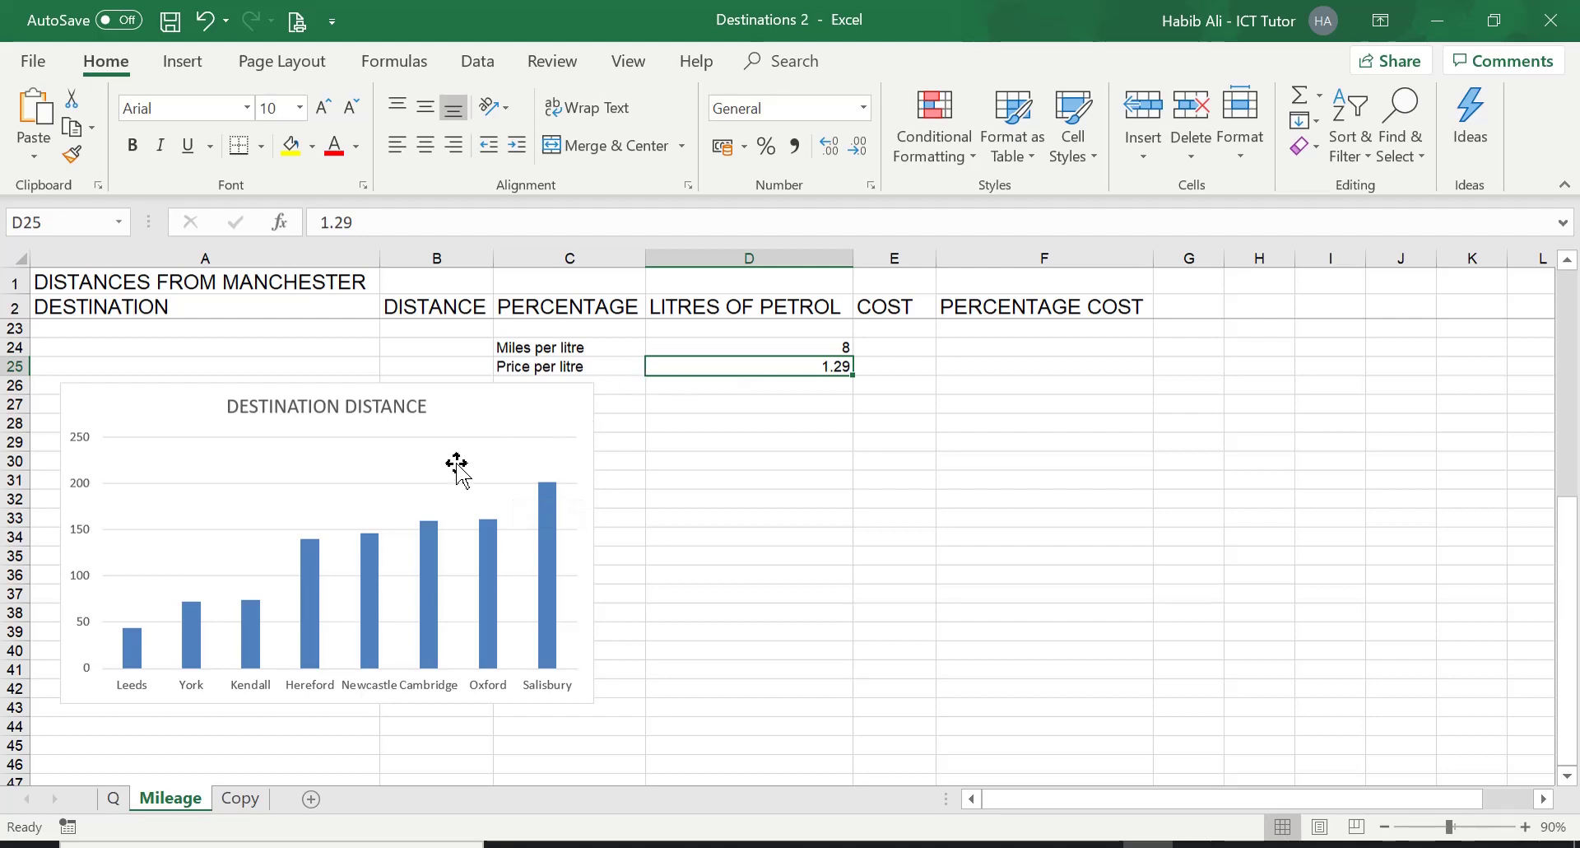
# - Fill the plot area of the DESTINATION DISTANCE chart with a light pink theme colour
pyautogui.click(423, 475)
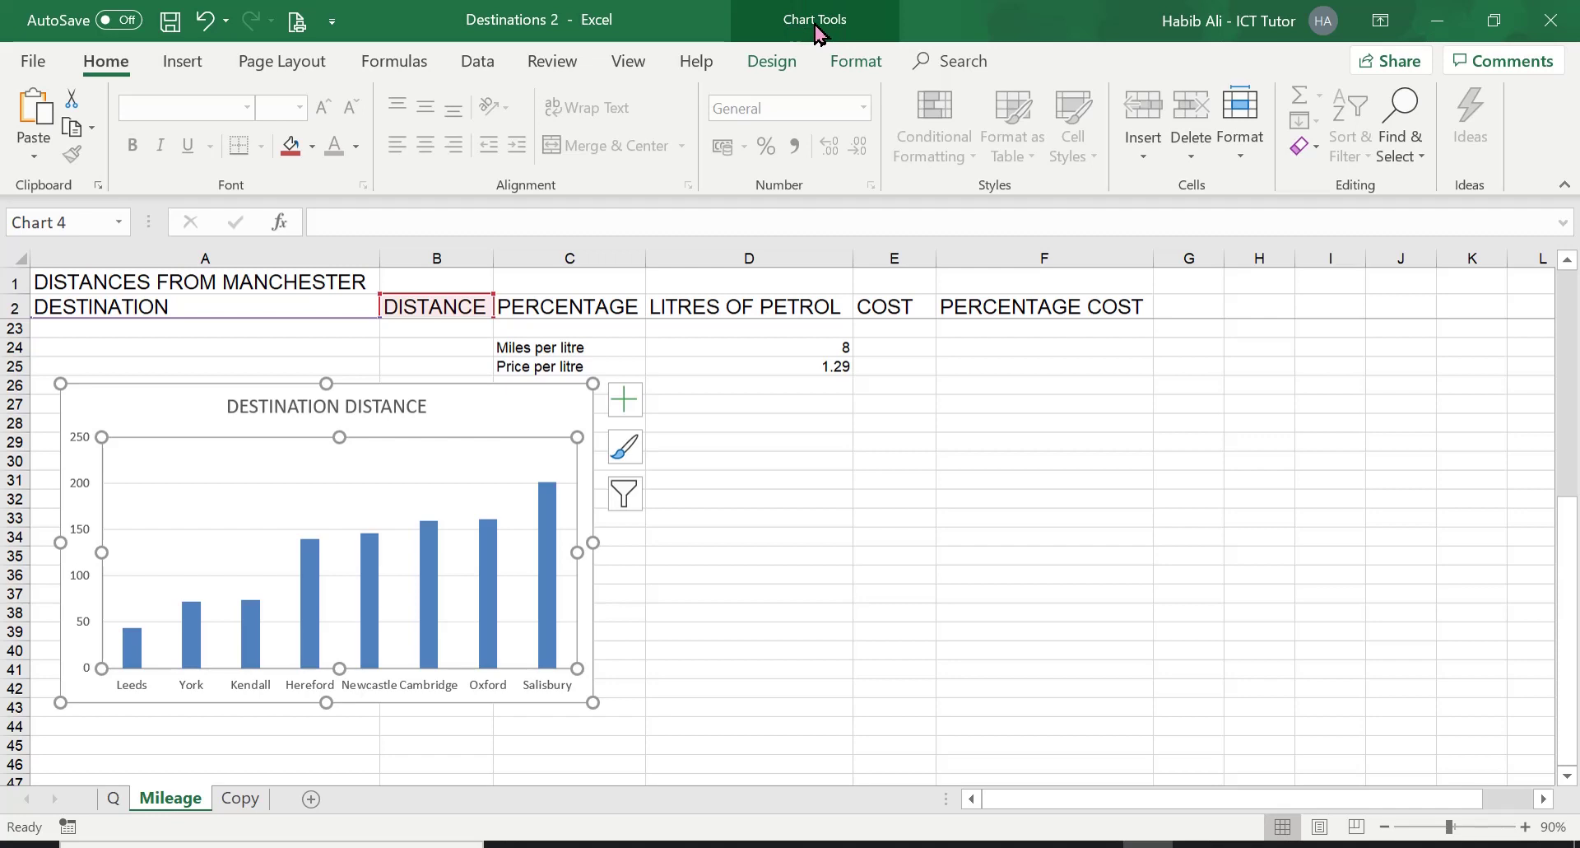
pyautogui.click(439, 483)
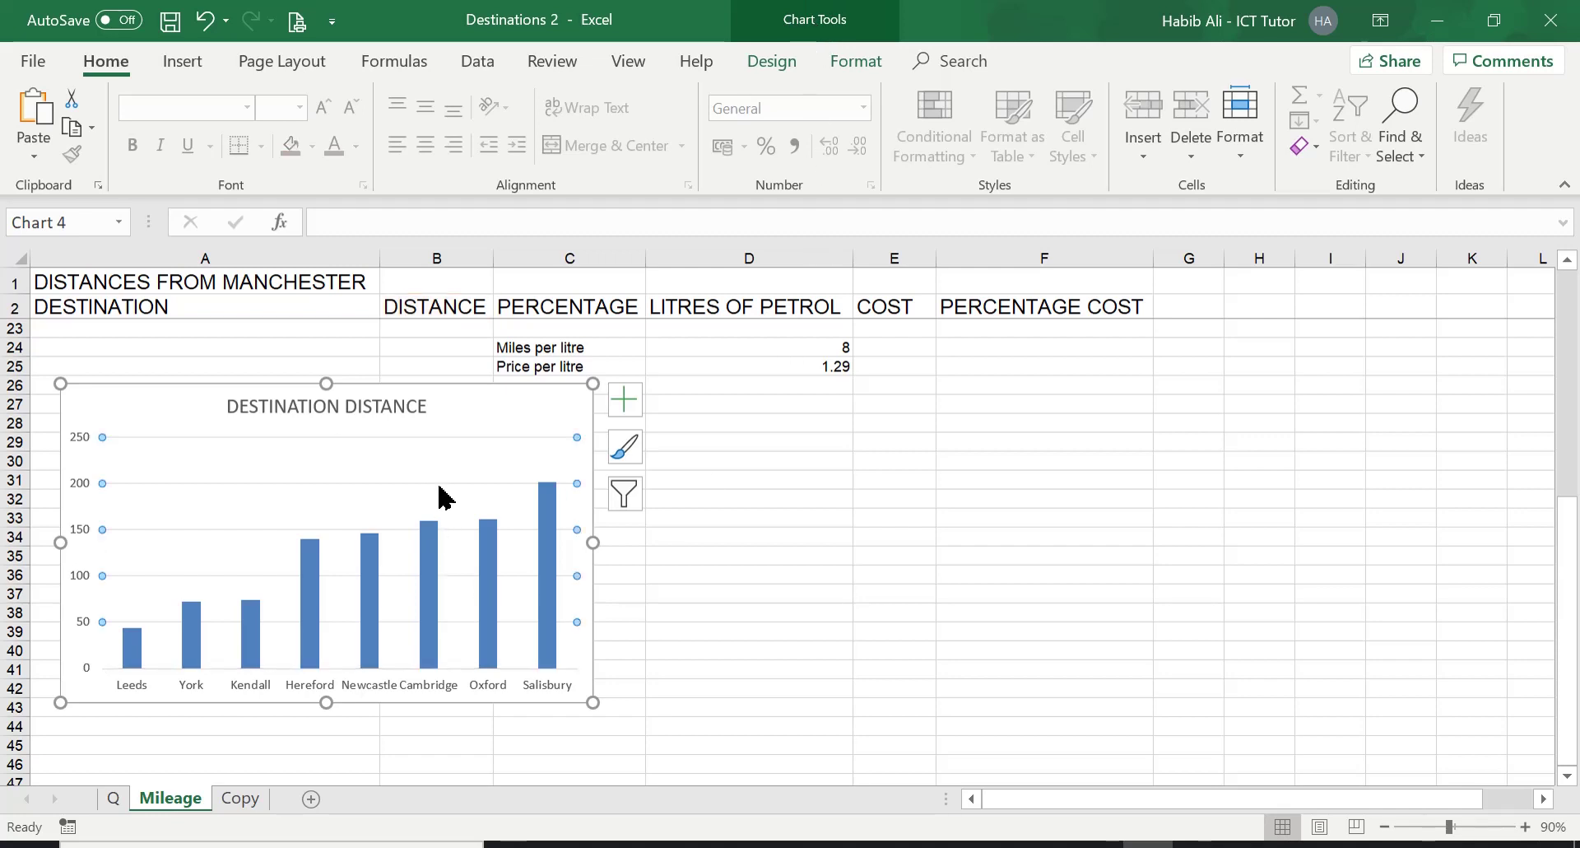
pyautogui.click(438, 485)
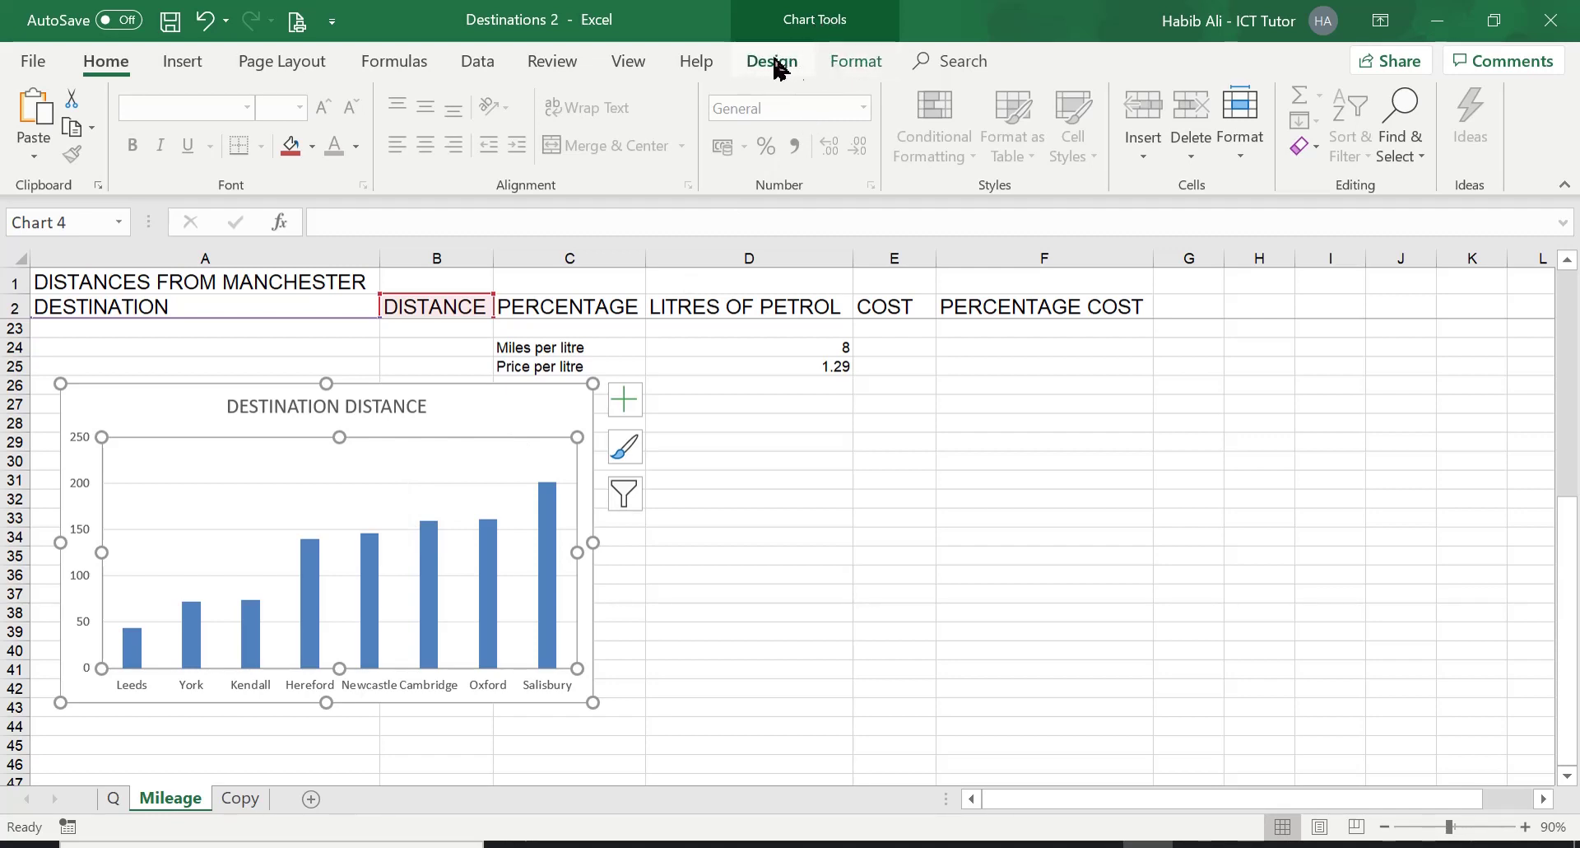
pyautogui.click(870, 71)
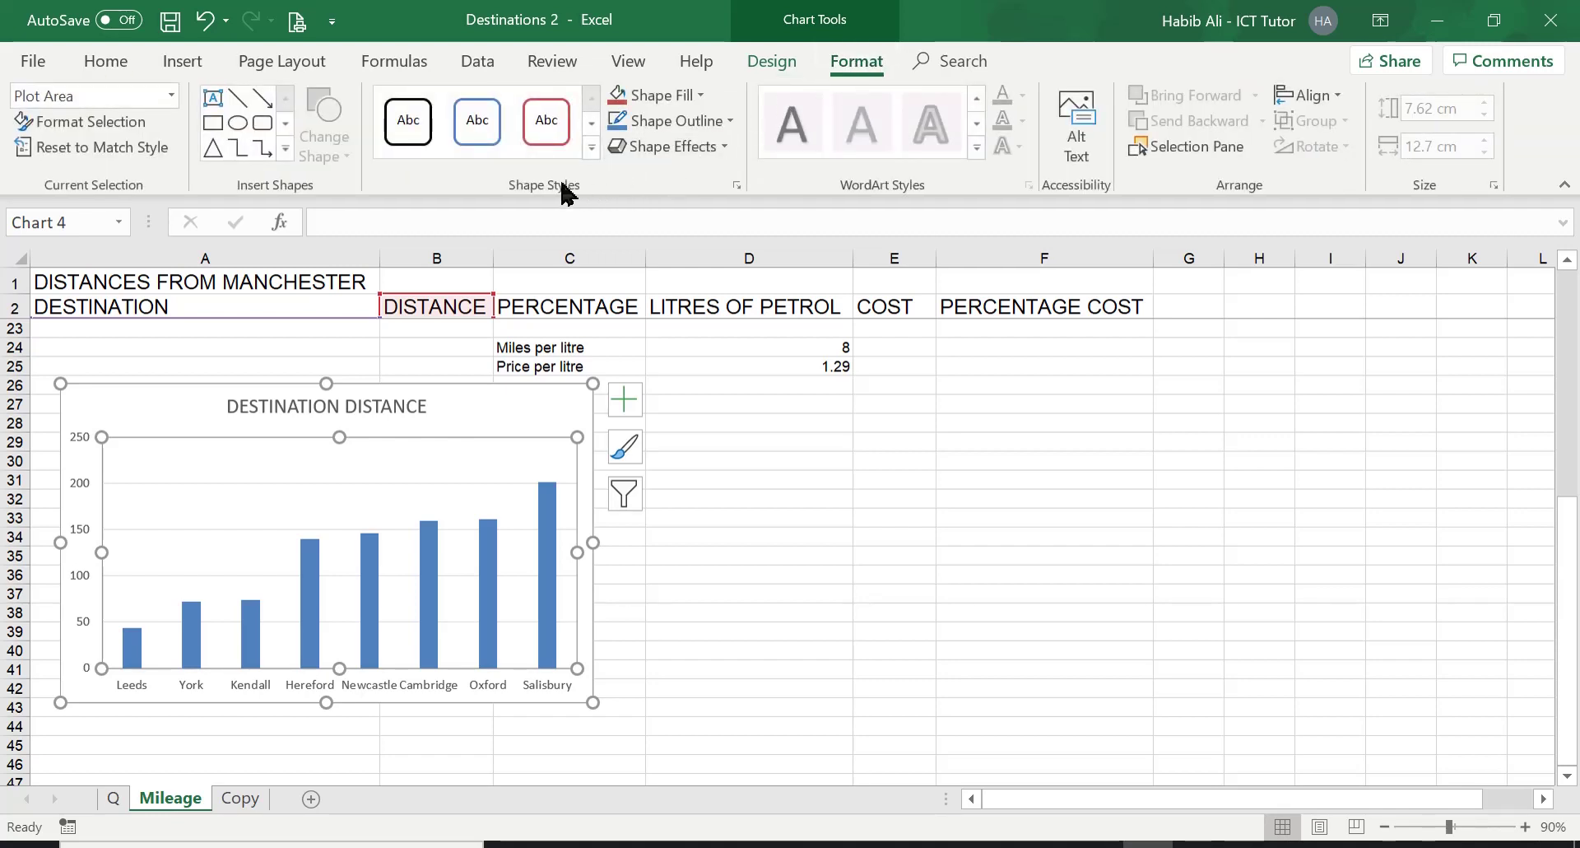
pyautogui.click(701, 97)
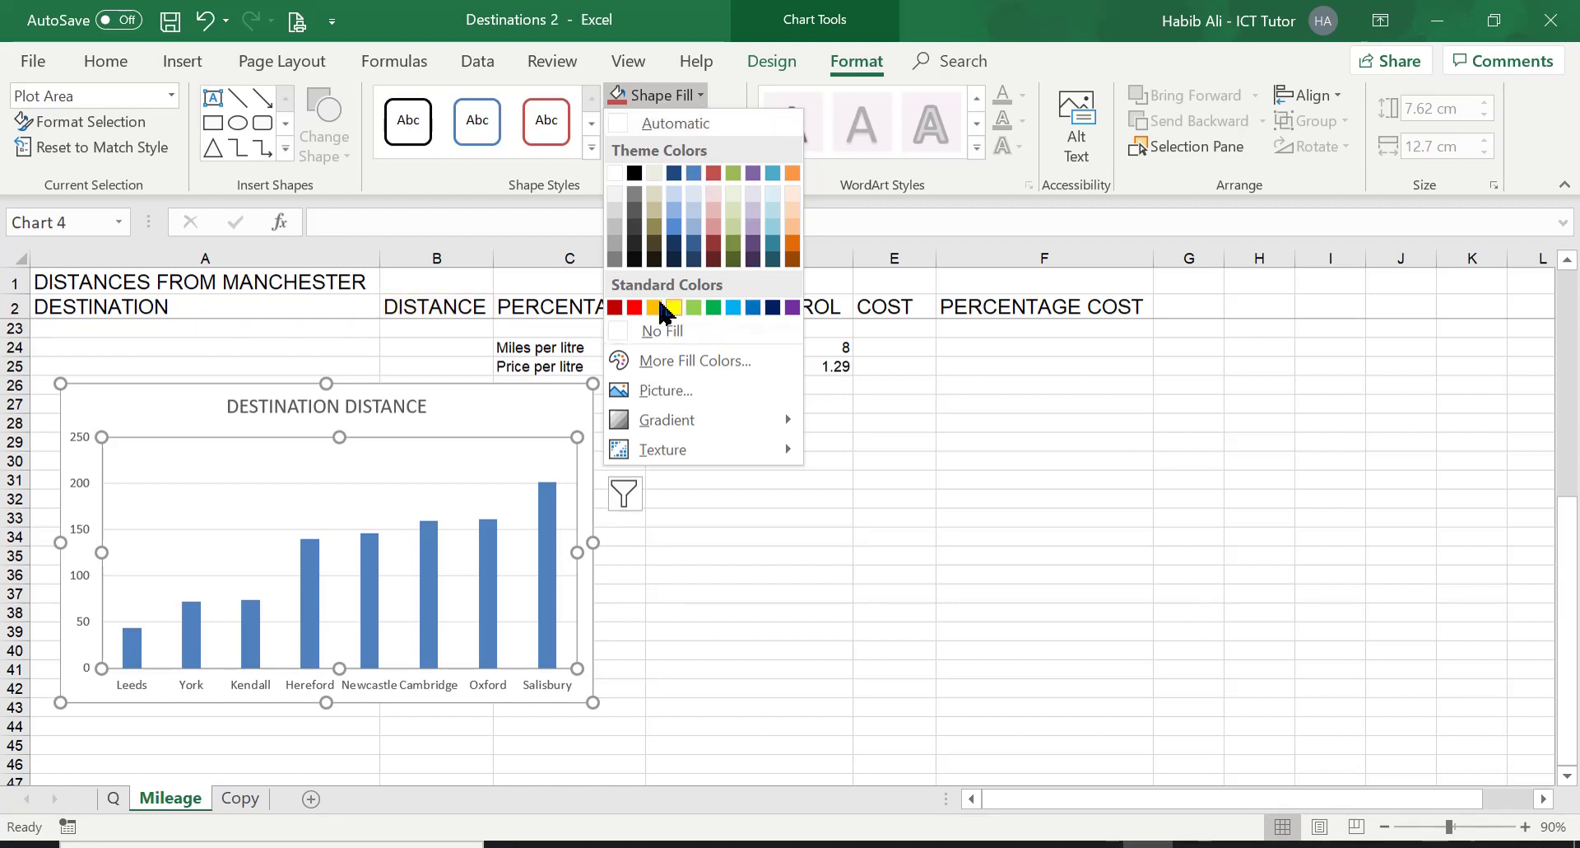
pyautogui.click(712, 207)
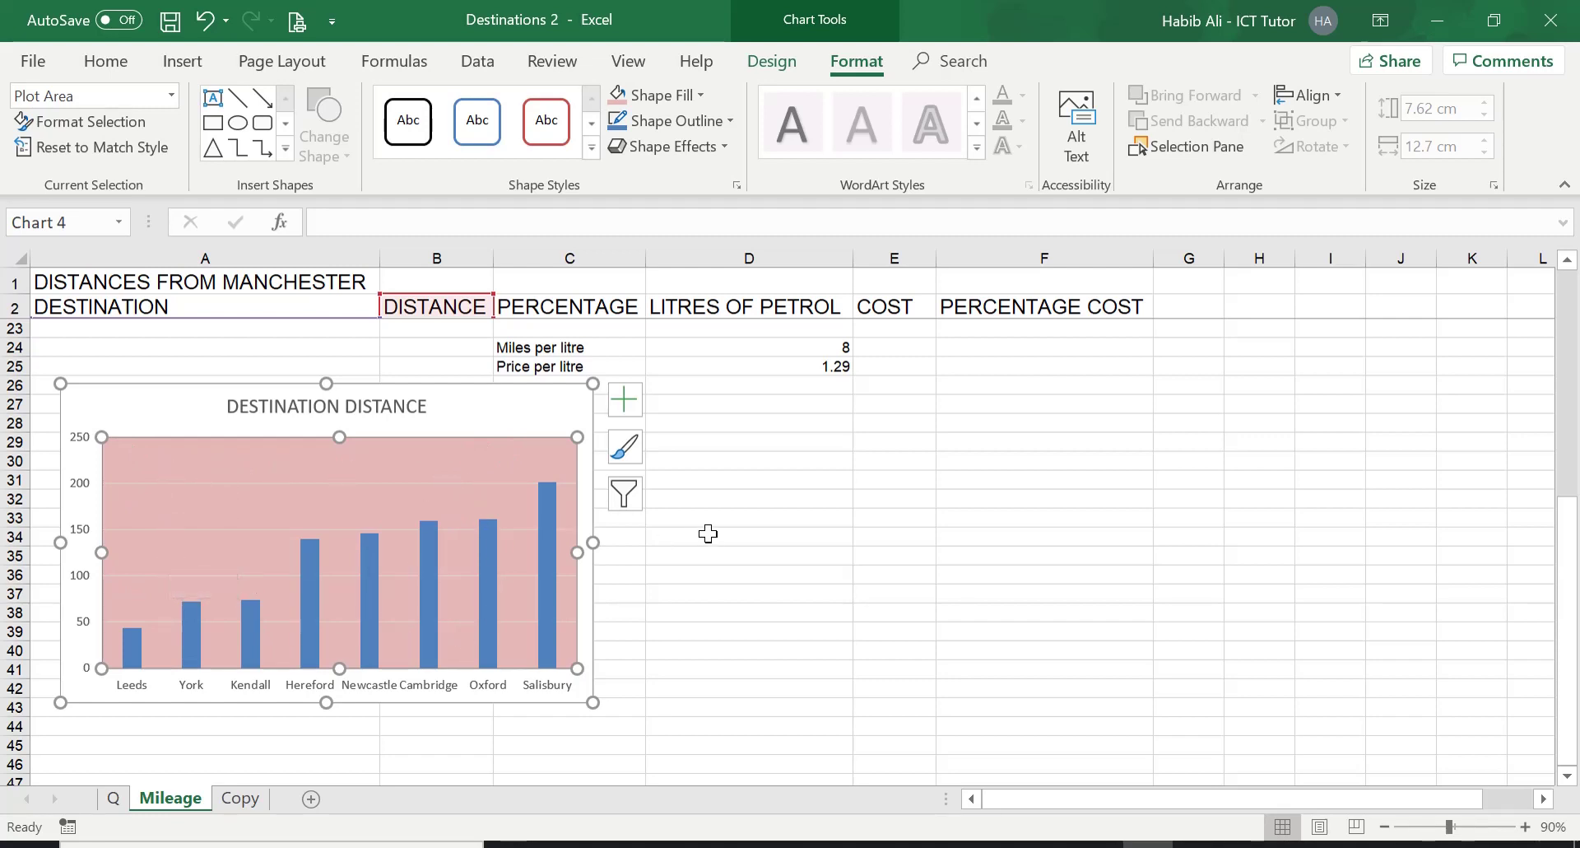
# - Apply the light blue water droplets texture as the fill of the chart's plot area
pyautogui.click(700, 97)
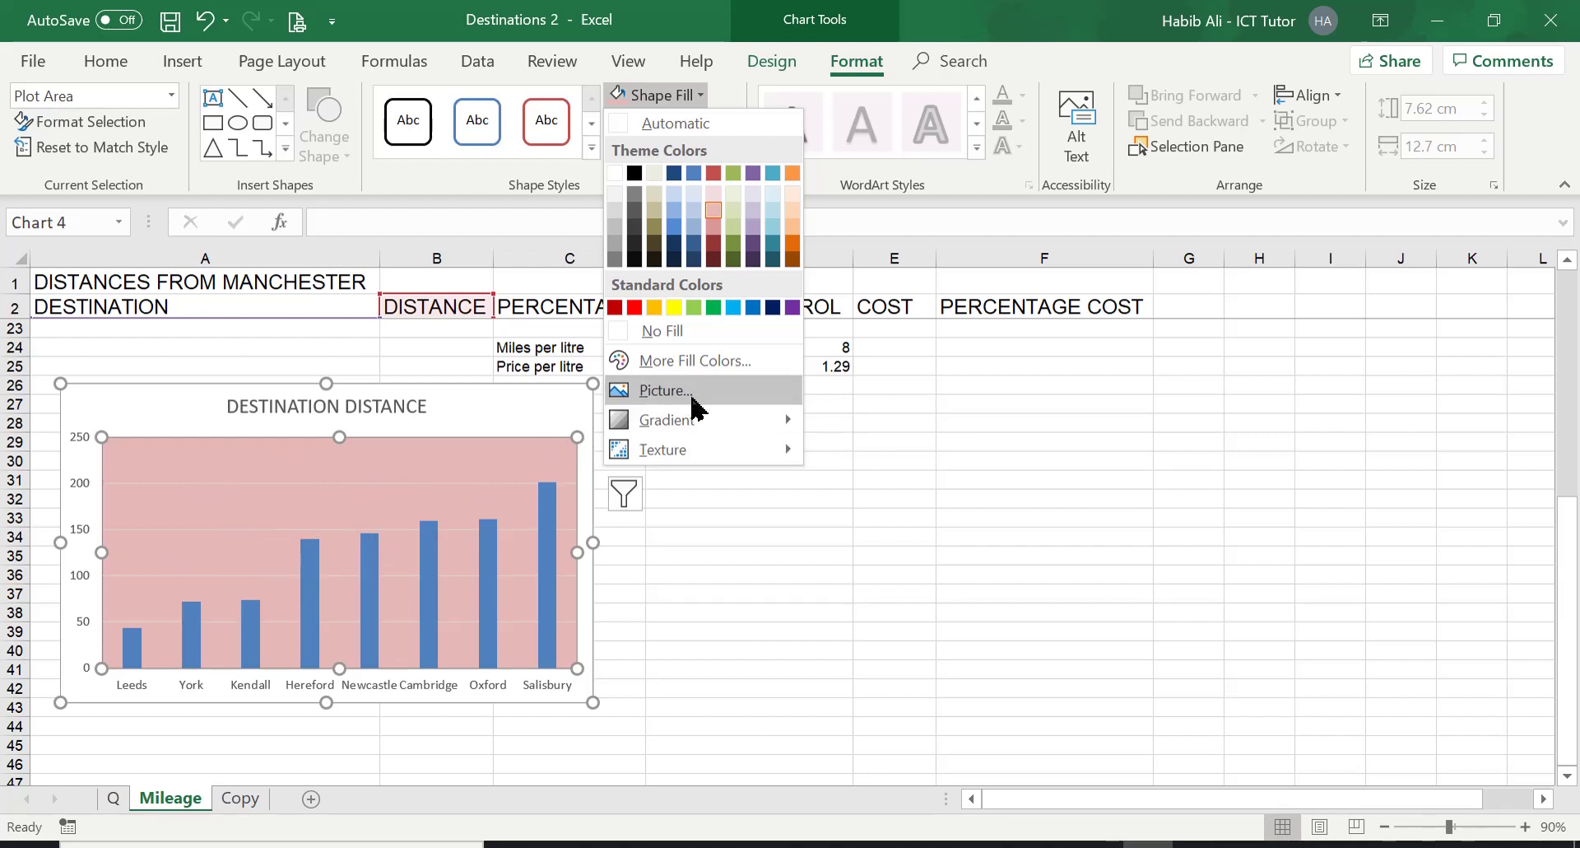
pyautogui.moveTo(698, 420)
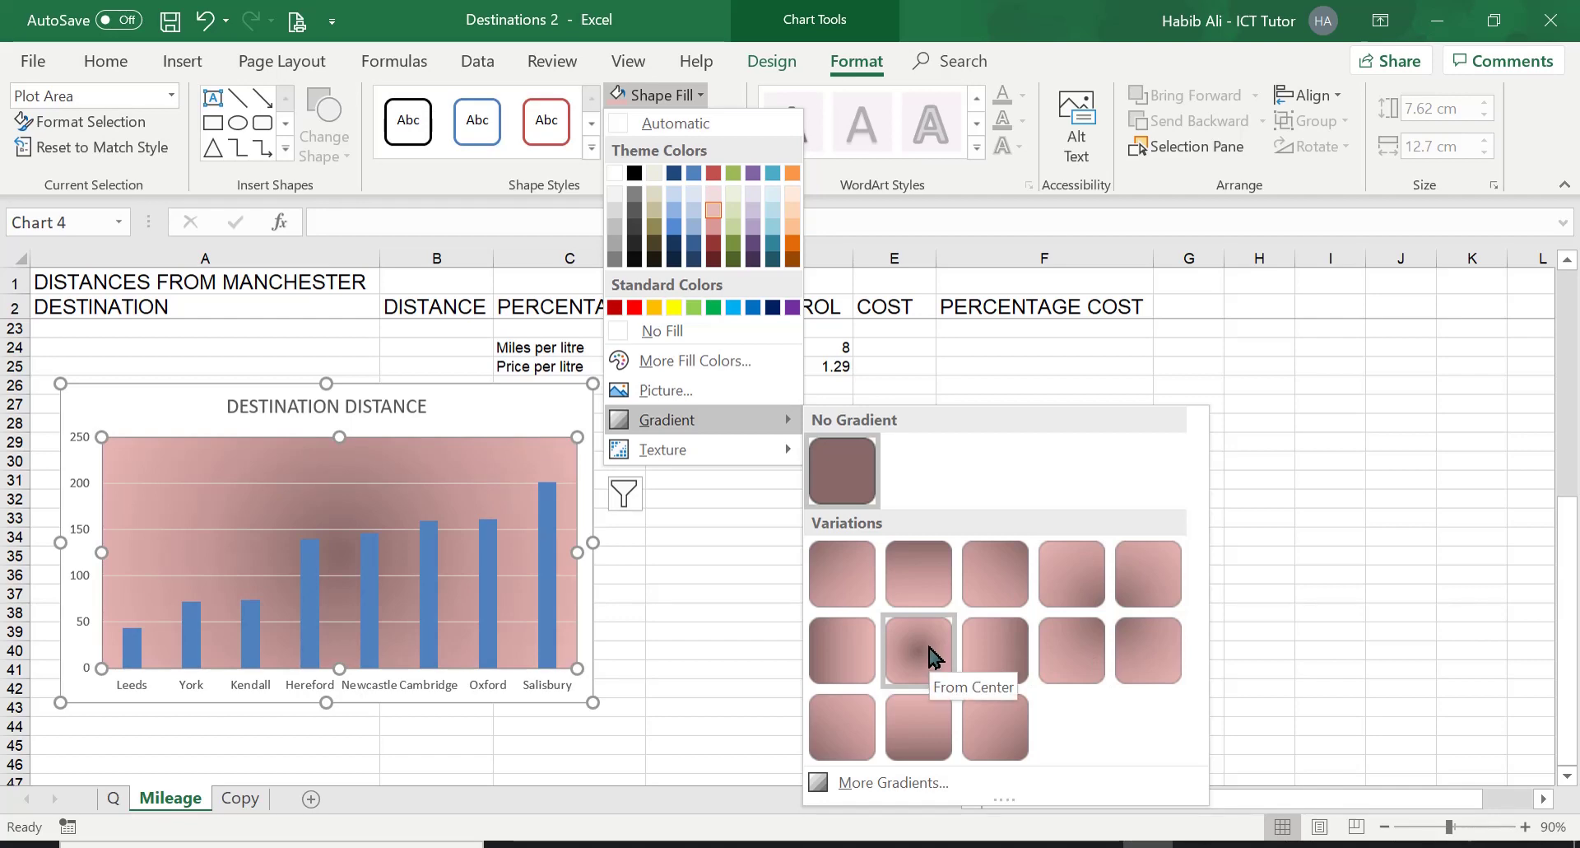
pyautogui.moveTo(772, 451)
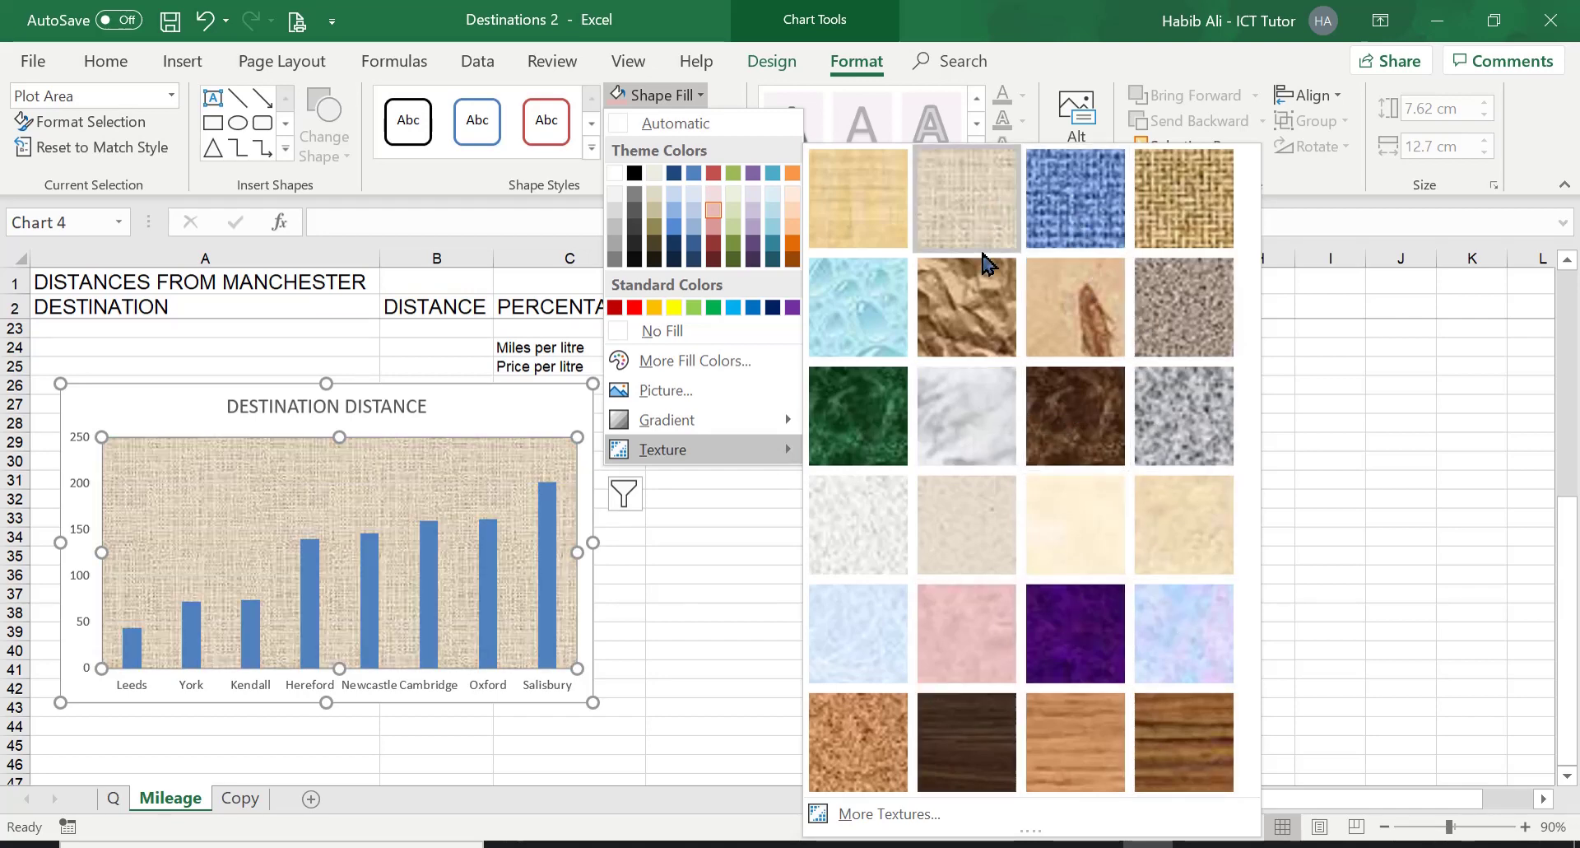
pyautogui.click(879, 321)
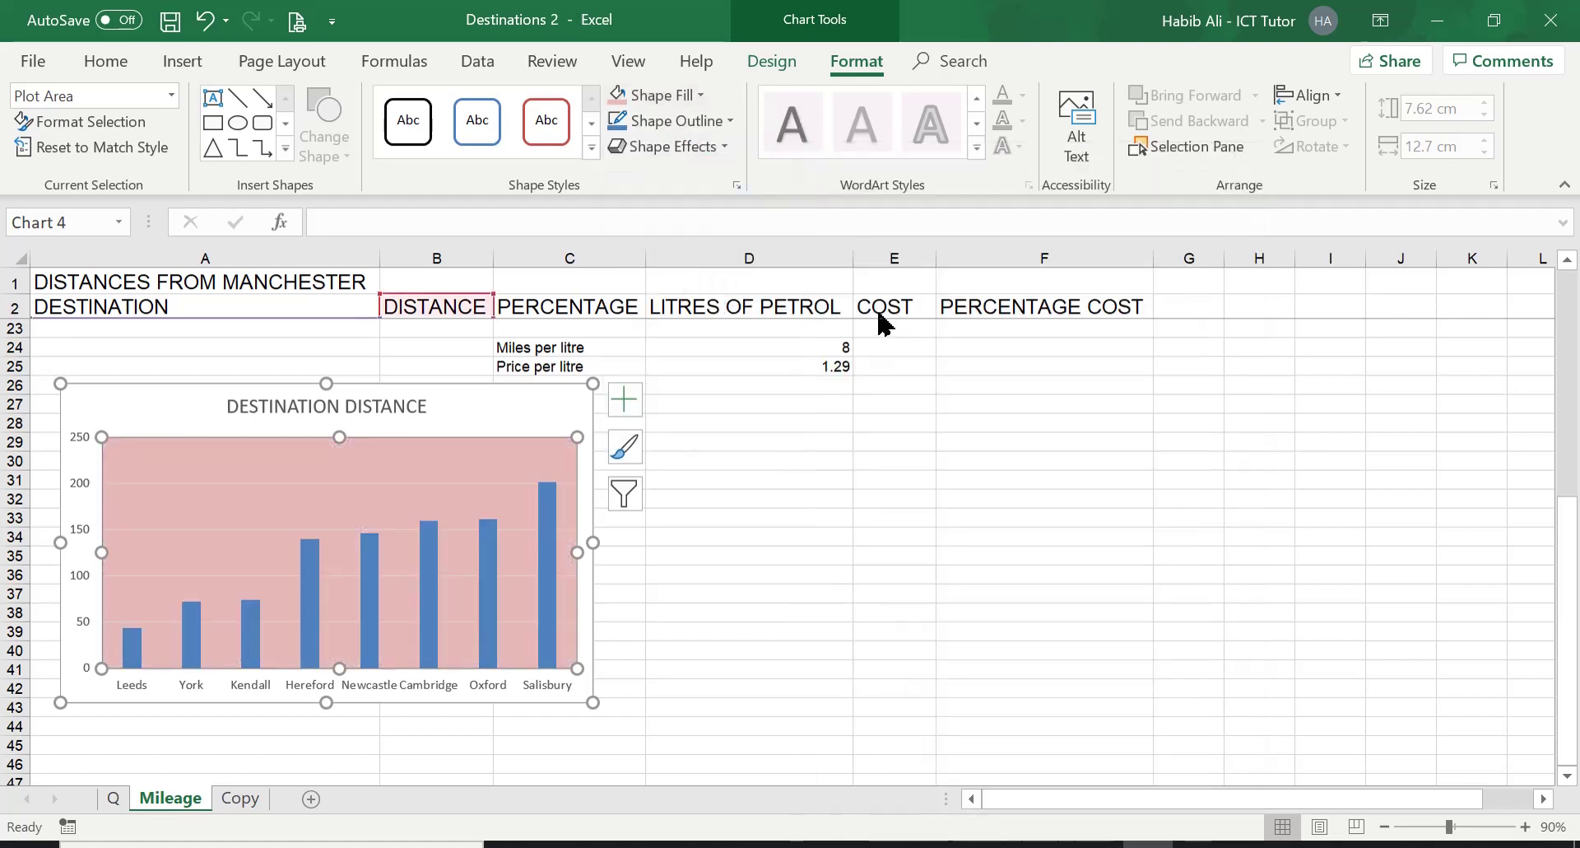
pyautogui.click(740, 596)
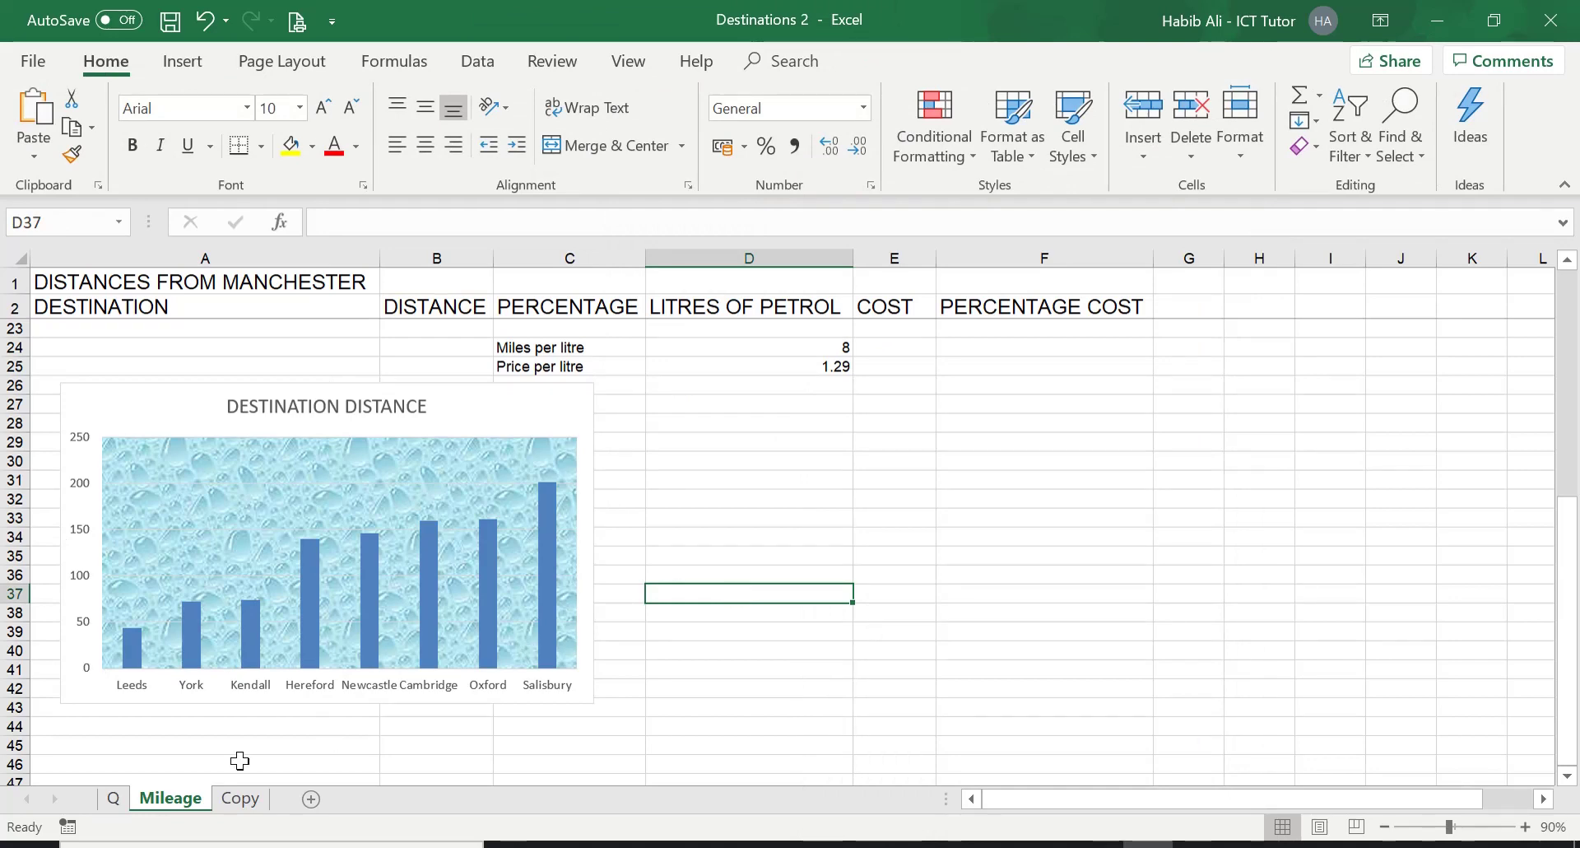
# - Reread the task on the Q sheet, and return to the Mileage sheet to examine the whole distance chart against it
pyautogui.click(115, 798)
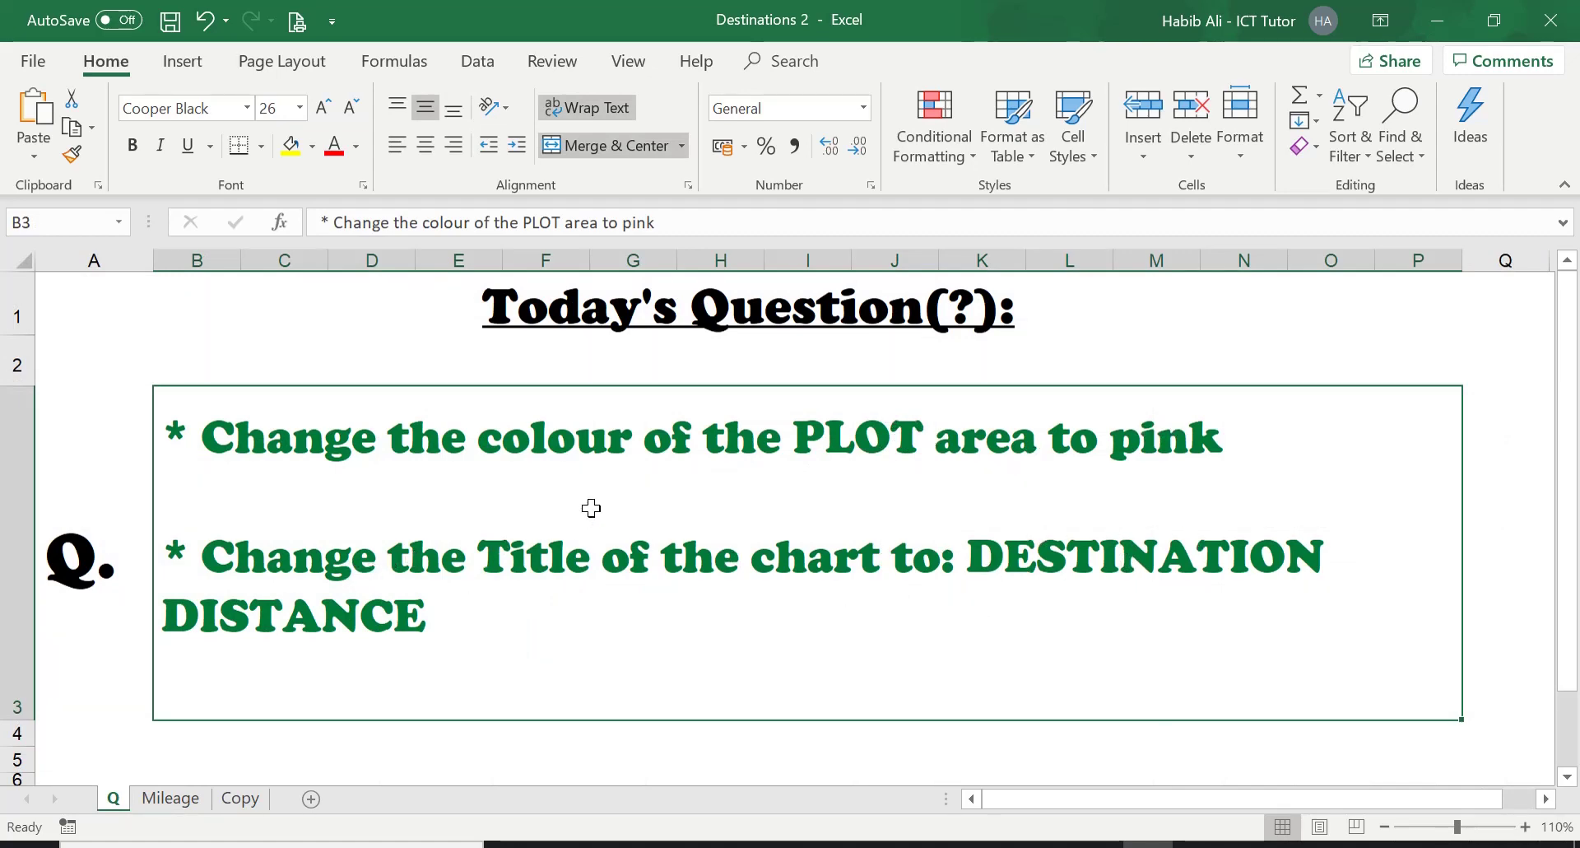
pyautogui.click(183, 799)
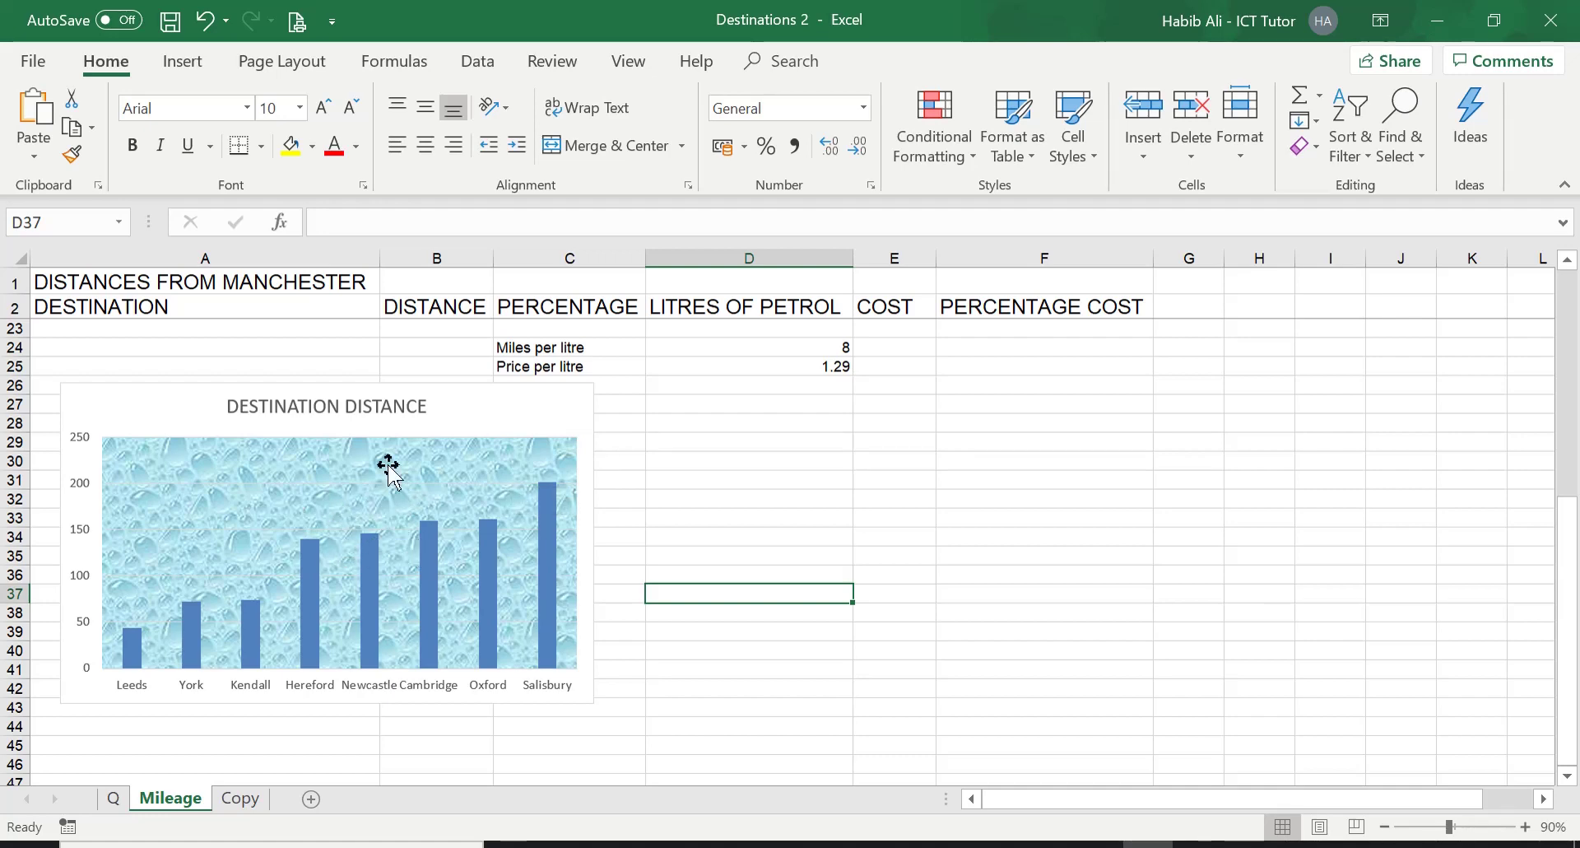
pyautogui.click(542, 414)
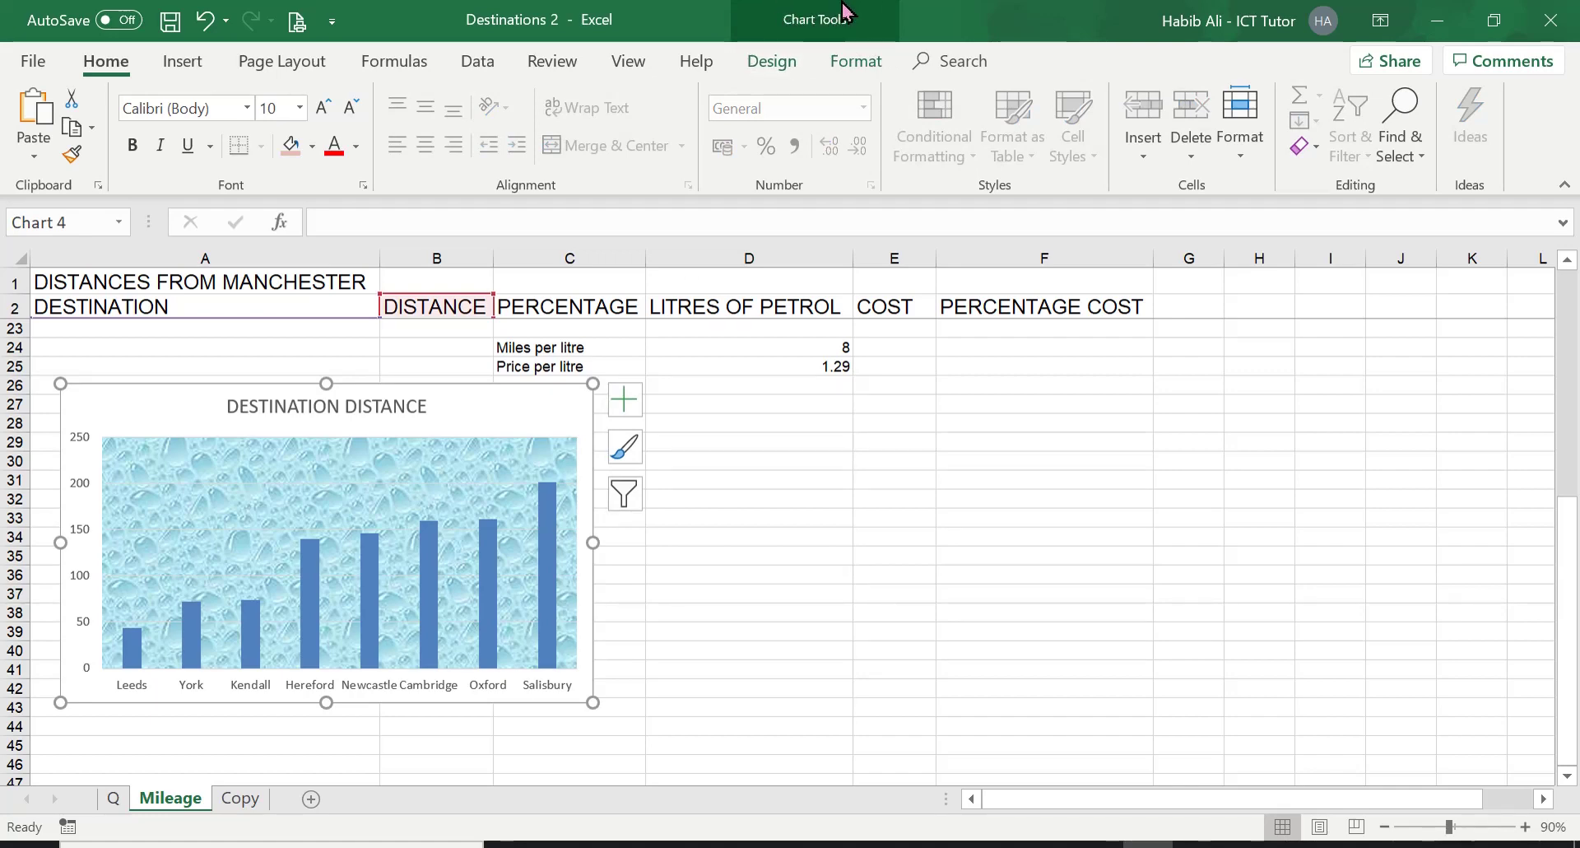
pyautogui.click(768, 509)
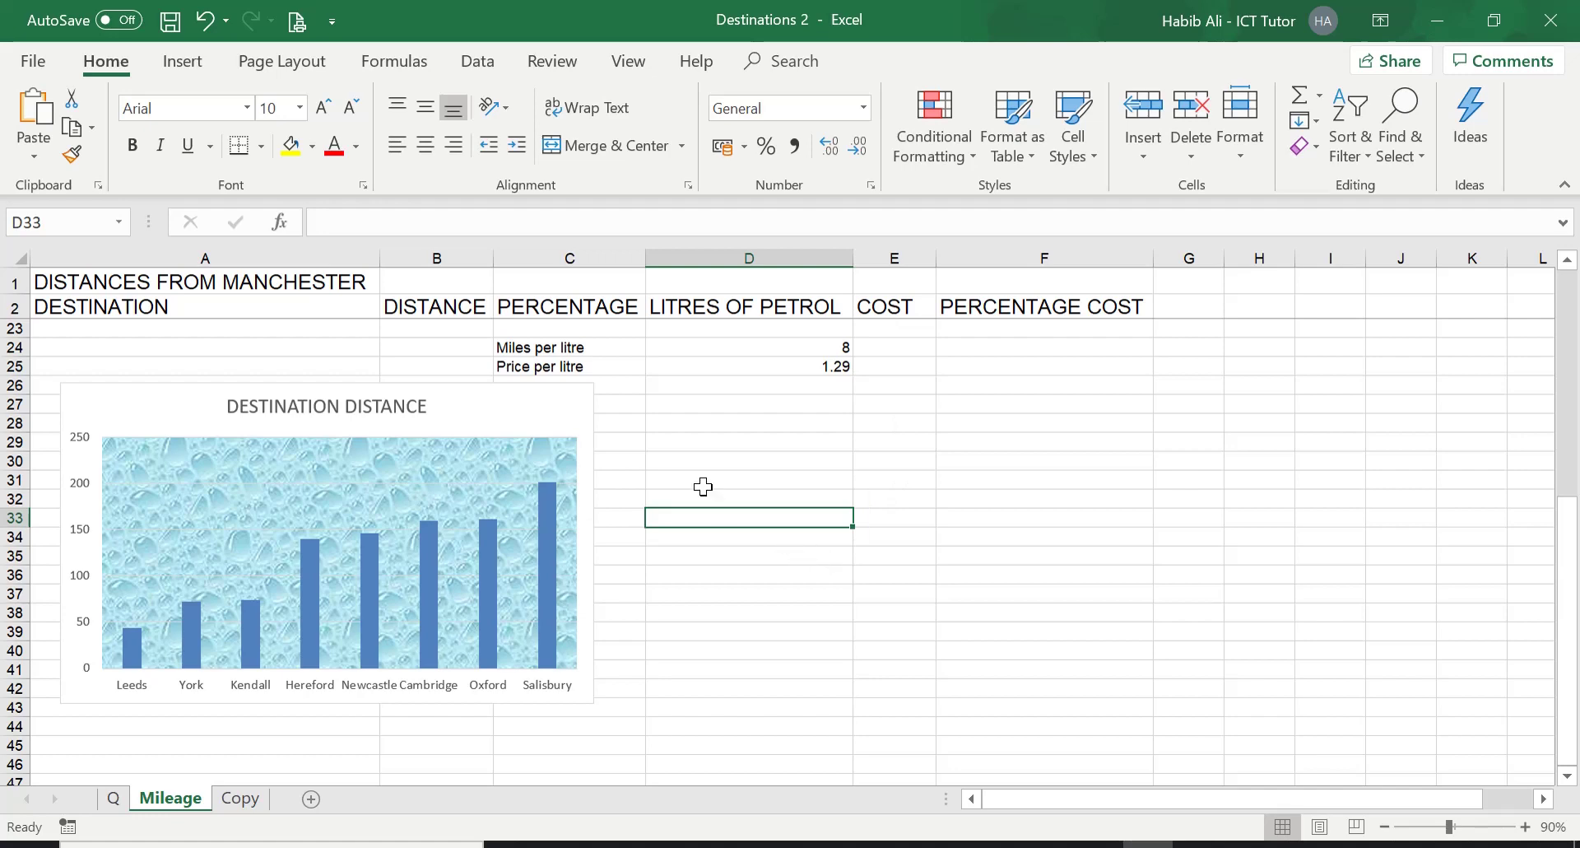
pyautogui.click(565, 413)
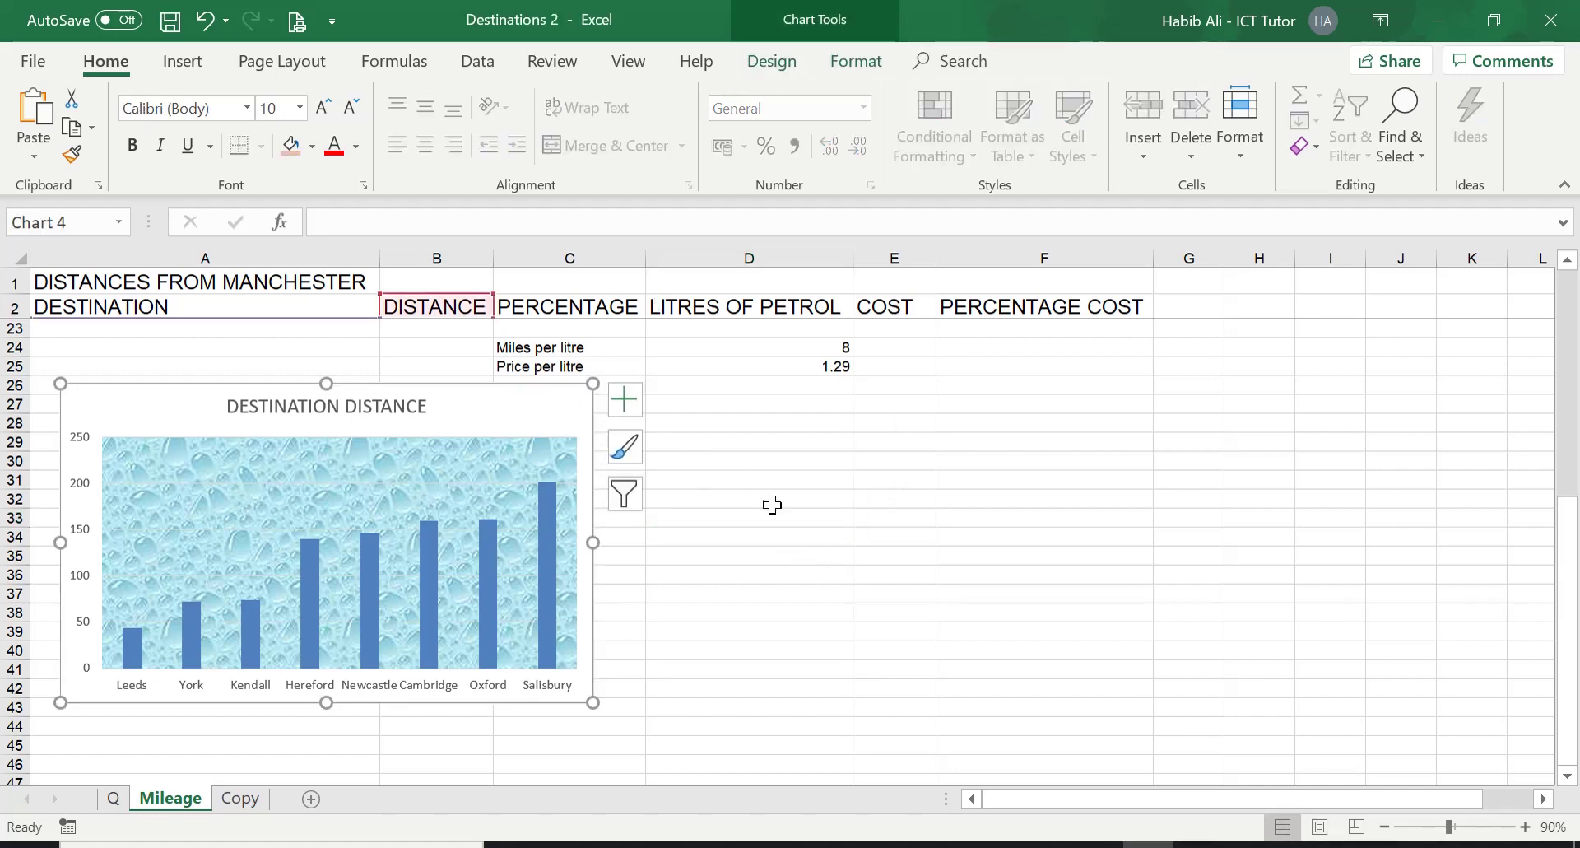